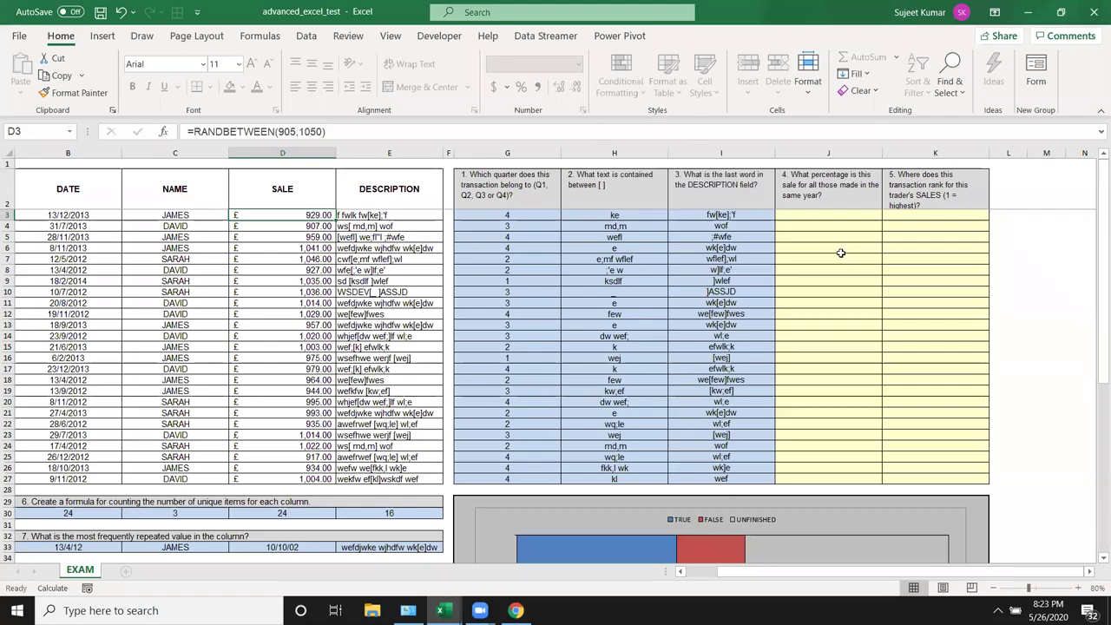
# Start J3's formula as =D3/SUMIF( to divide the sale by a SUMIF
pyautogui.click(810, 214)
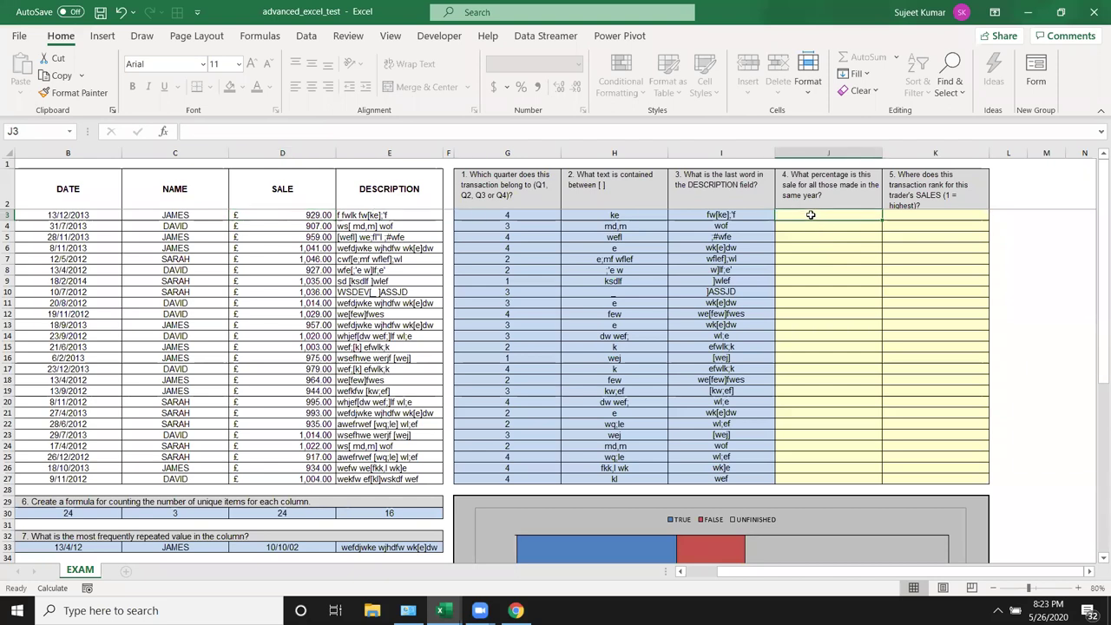
pyautogui.write('=')
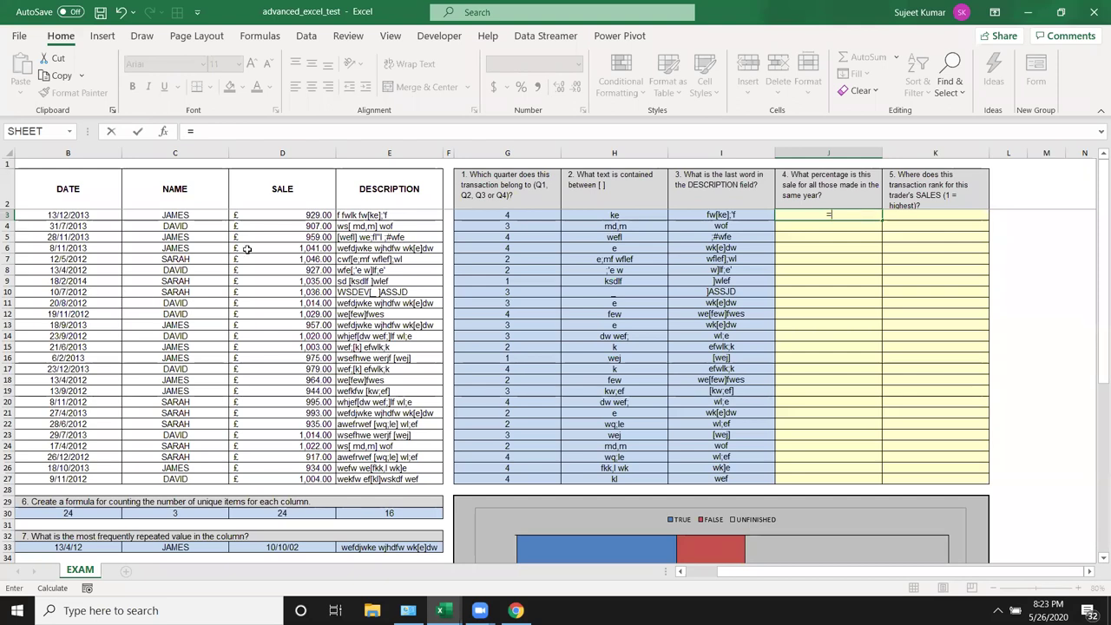
pyautogui.click(263, 215)
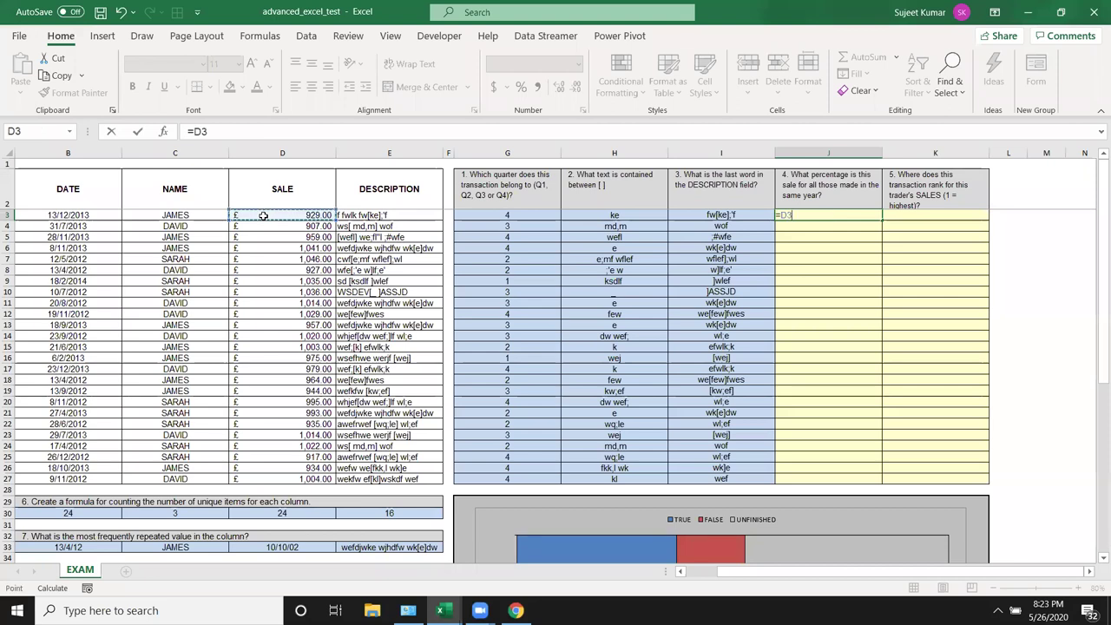
pyautogui.write('/sum')
pyautogui.press('Down')
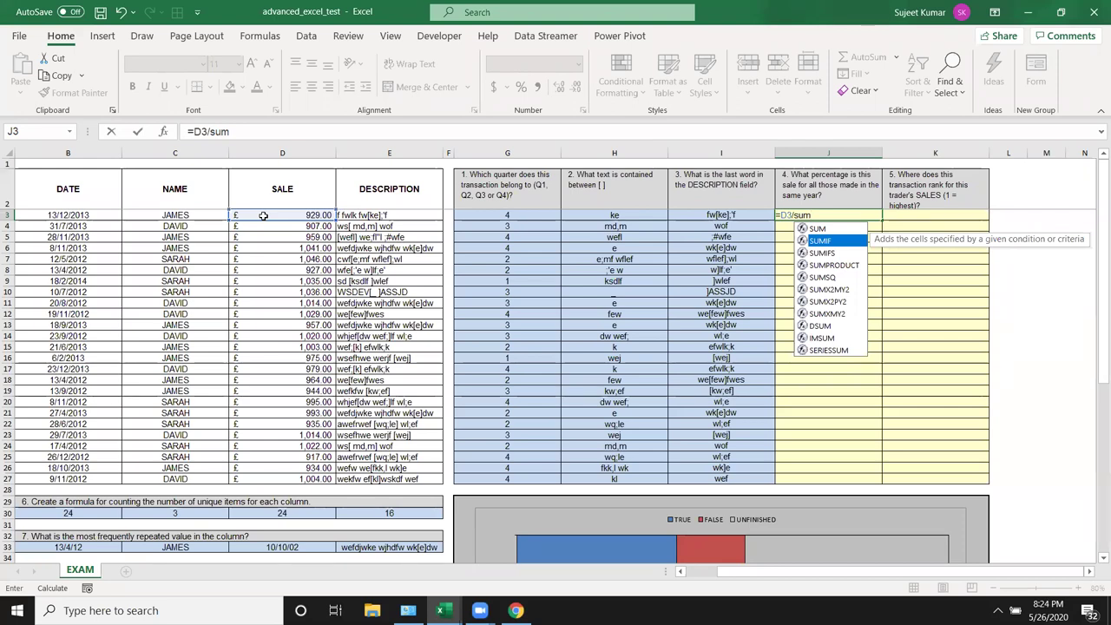
pyautogui.press('Tab')
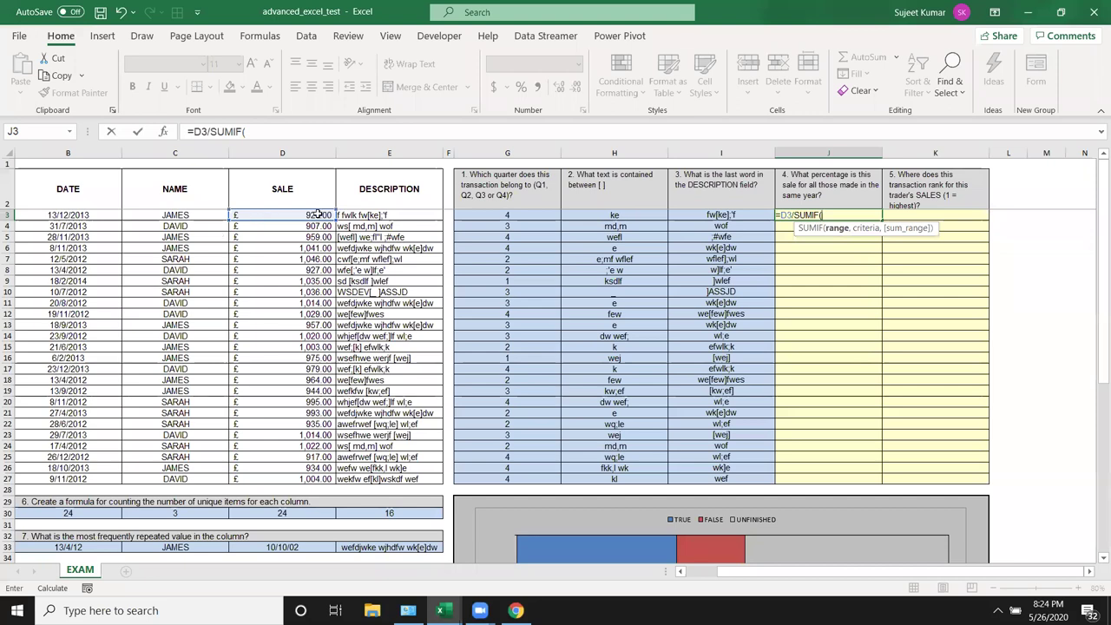
# Use the DATE column B3:B27 as the SUMIF range
pyautogui.moveTo(91, 216); pyautogui.dragTo(57, 477)
pyautogui.write('DATE')
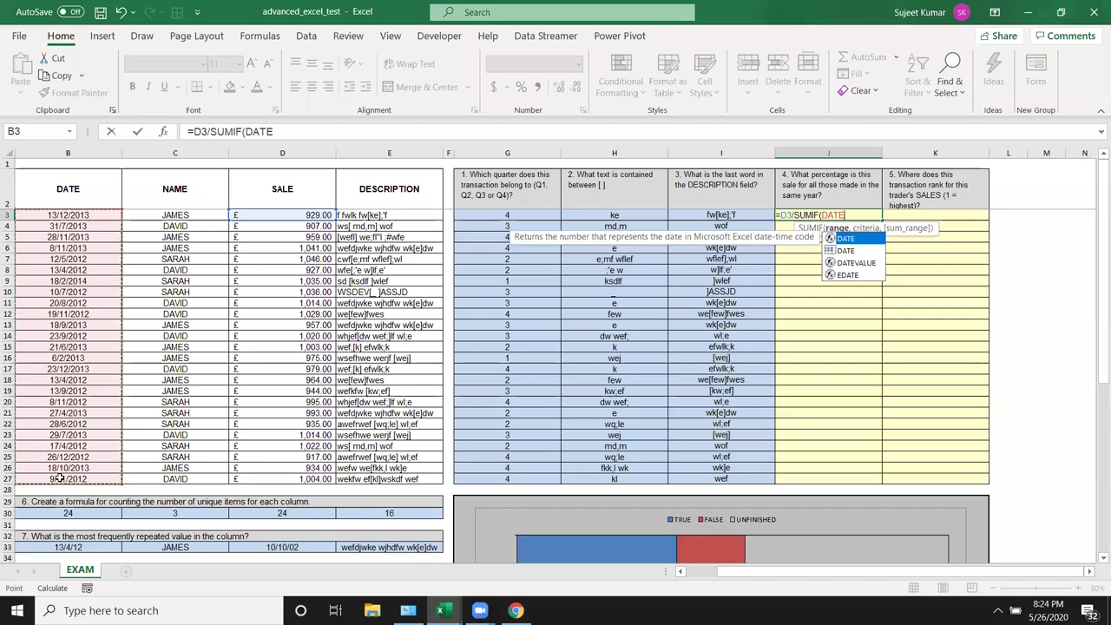
pyautogui.write(',')
pyautogui.press('BackSpace')
pyautogui.press('BackSpace')
pyautogui.press('BackSpace')
pyautogui.press('BackSpace')
pyautogui.press('BackSpace')
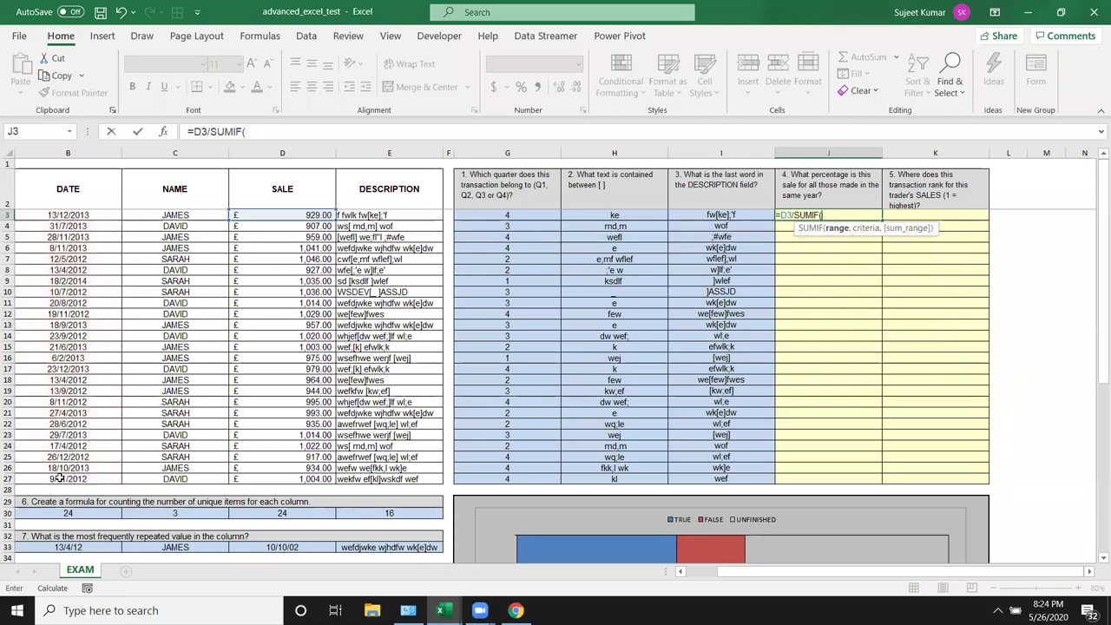
pyautogui.moveTo(59, 476); pyautogui.dragTo(87, 213)
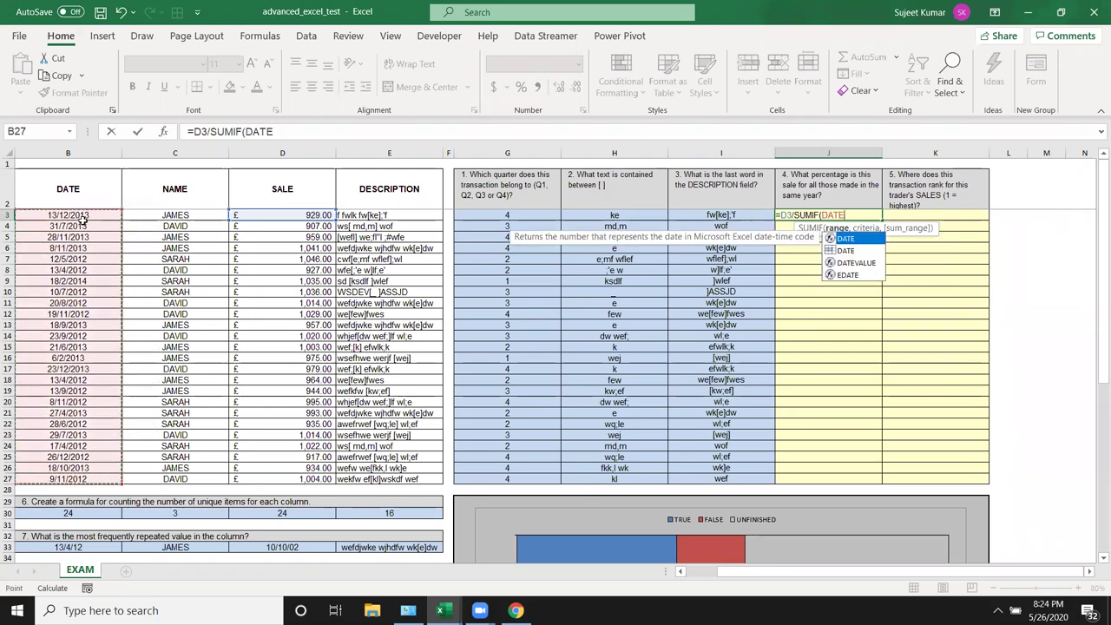
# Complete J3 as =D3/SUMIF(DATE,"*"&YEAR(B3)&"*",SALE) and enter it, which returns #DIV/0!
pyautogui.write(',')
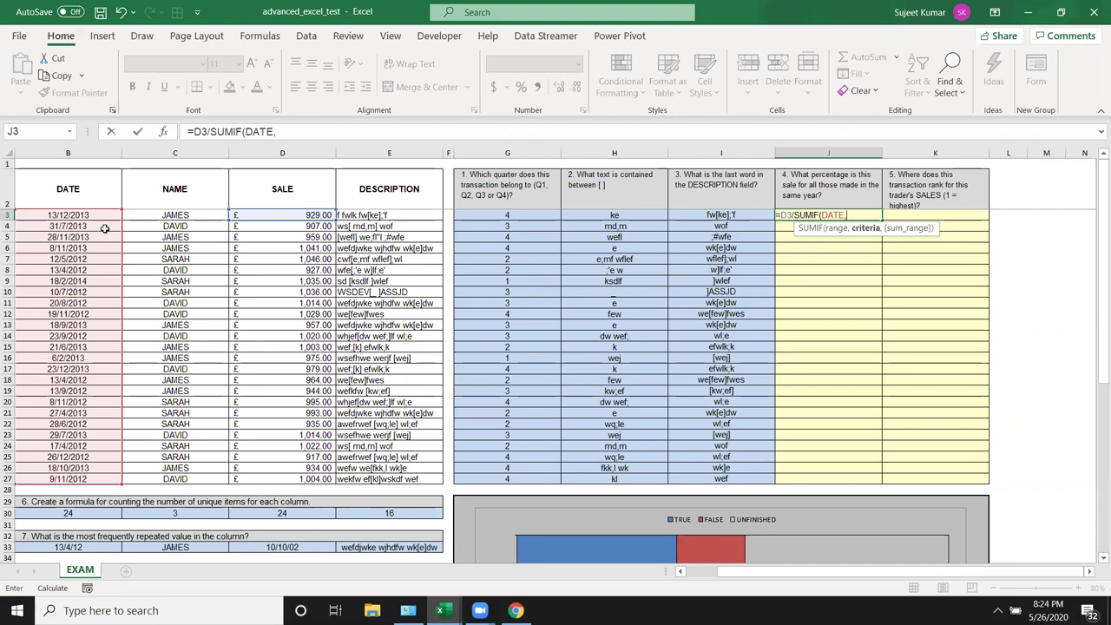
pyautogui.write('"')
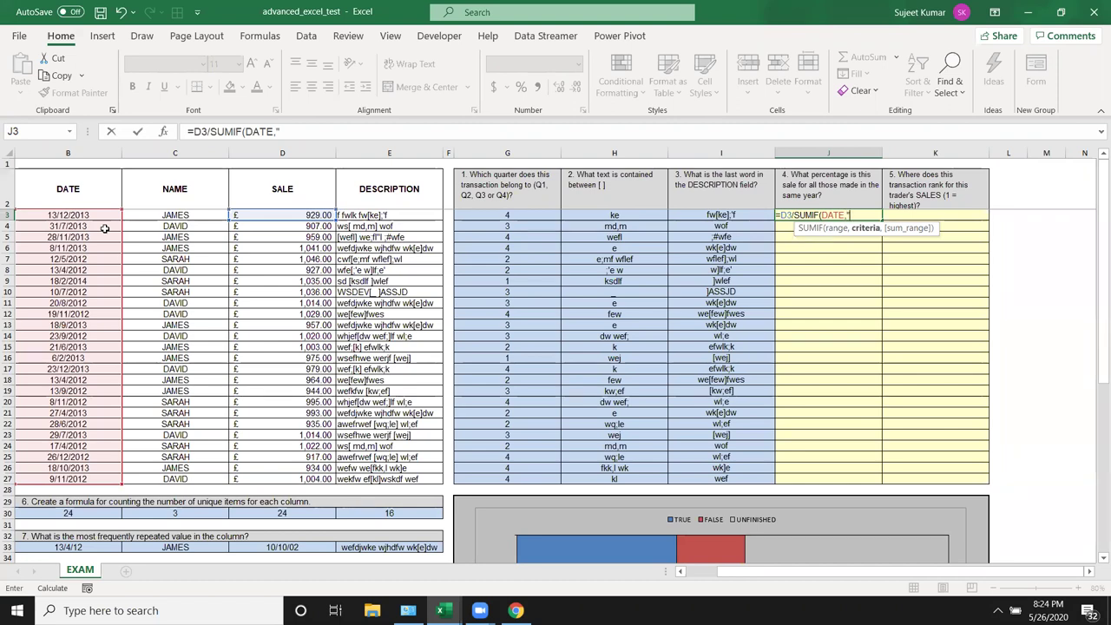
pyautogui.write('"')
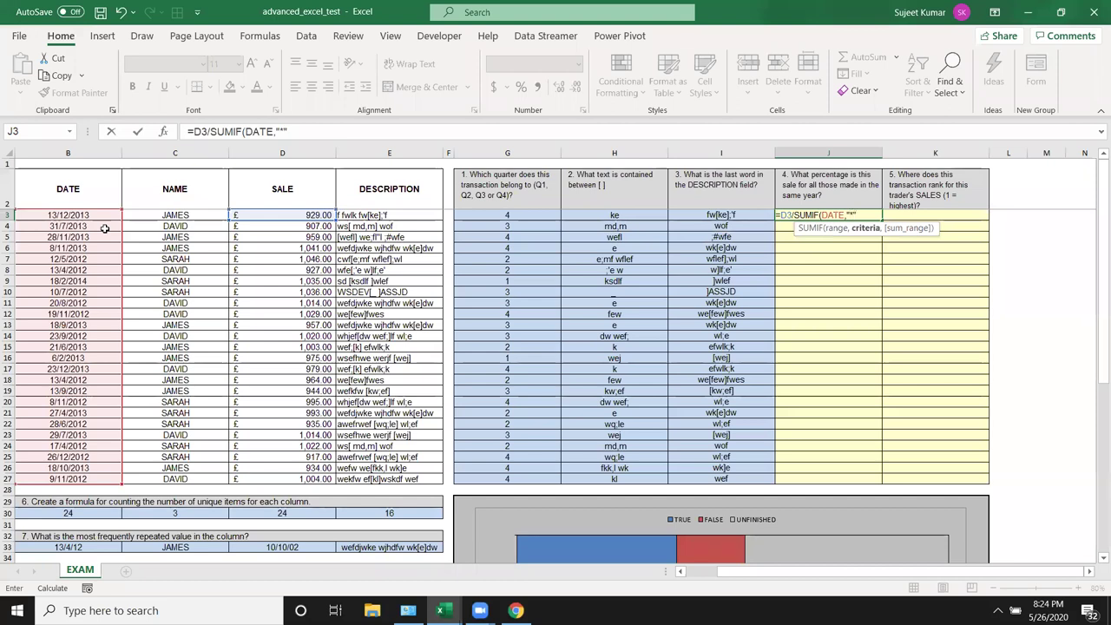
pyautogui.write('&ye')
pyautogui.press('Tab')
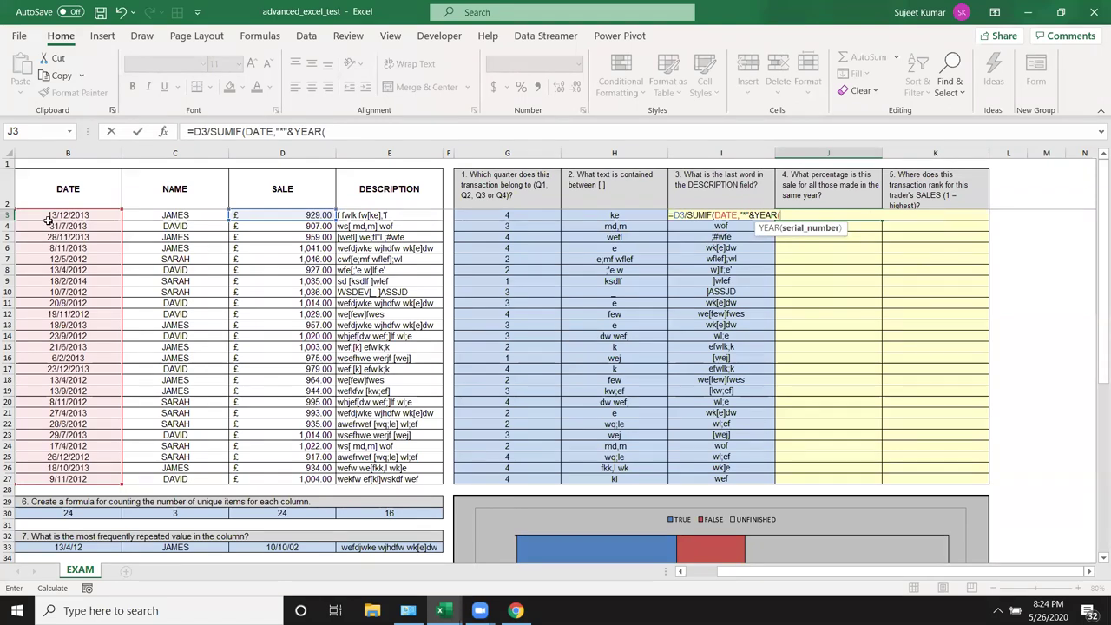
pyautogui.click(52, 218)
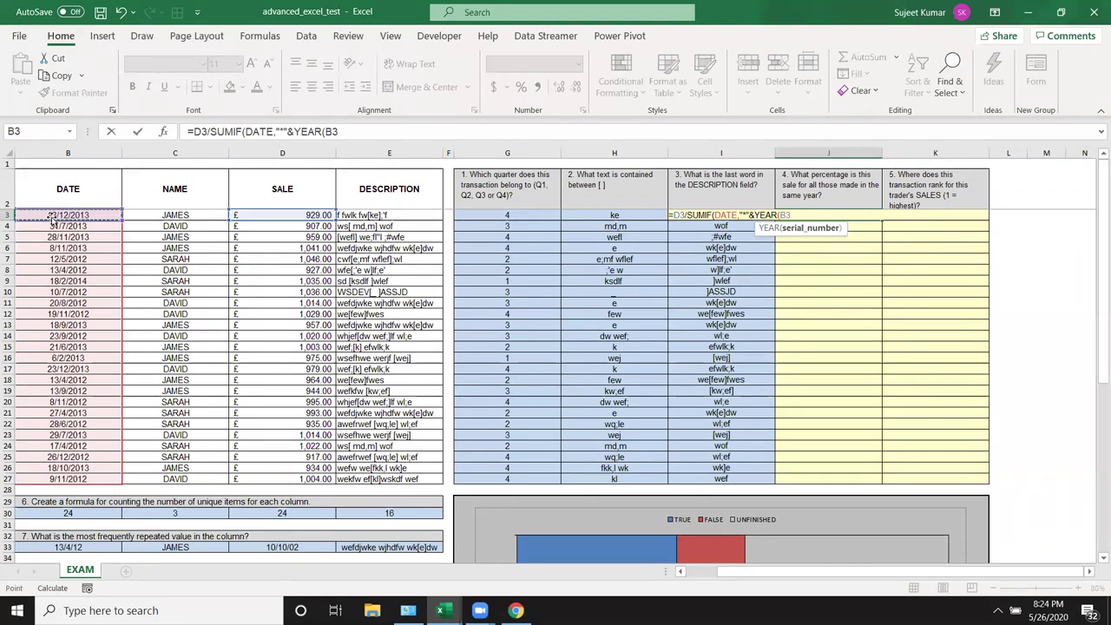
pyautogui.write(')&')
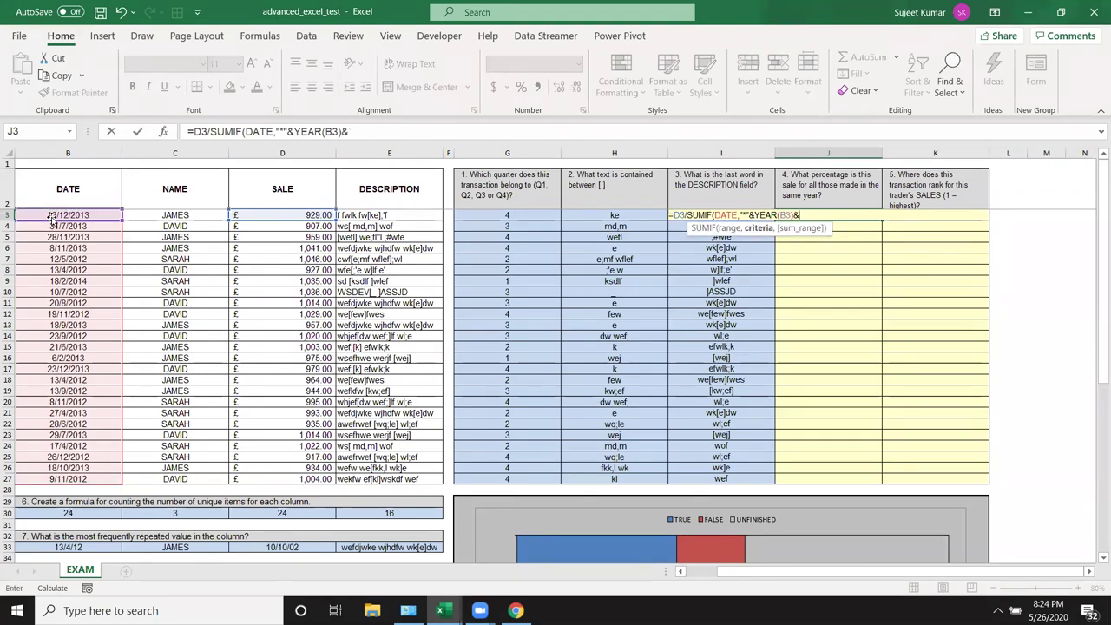
pyautogui.write('"*",')
pyautogui.moveTo(281, 214); pyautogui.dragTo(279, 473)
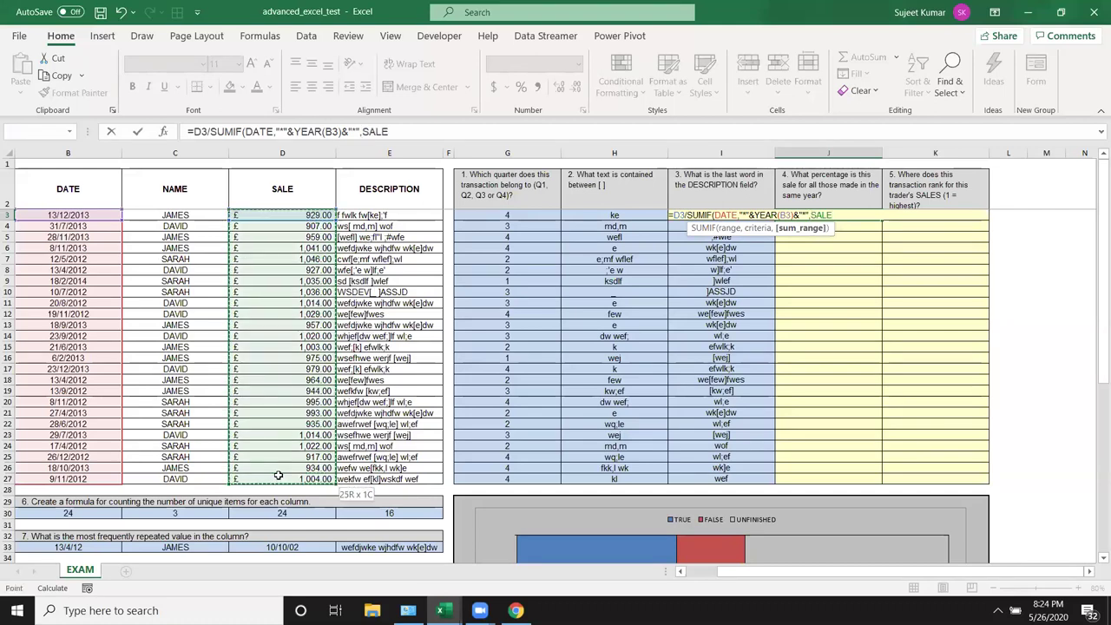
pyautogui.write(')')
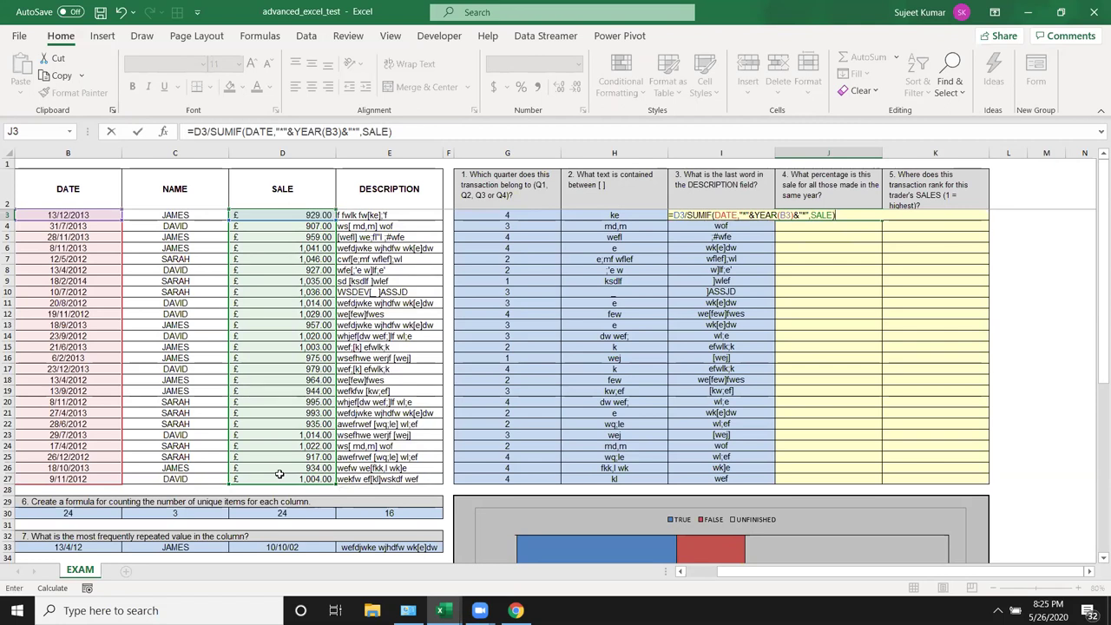
pyautogui.press('Return')
pyautogui.press('Up')
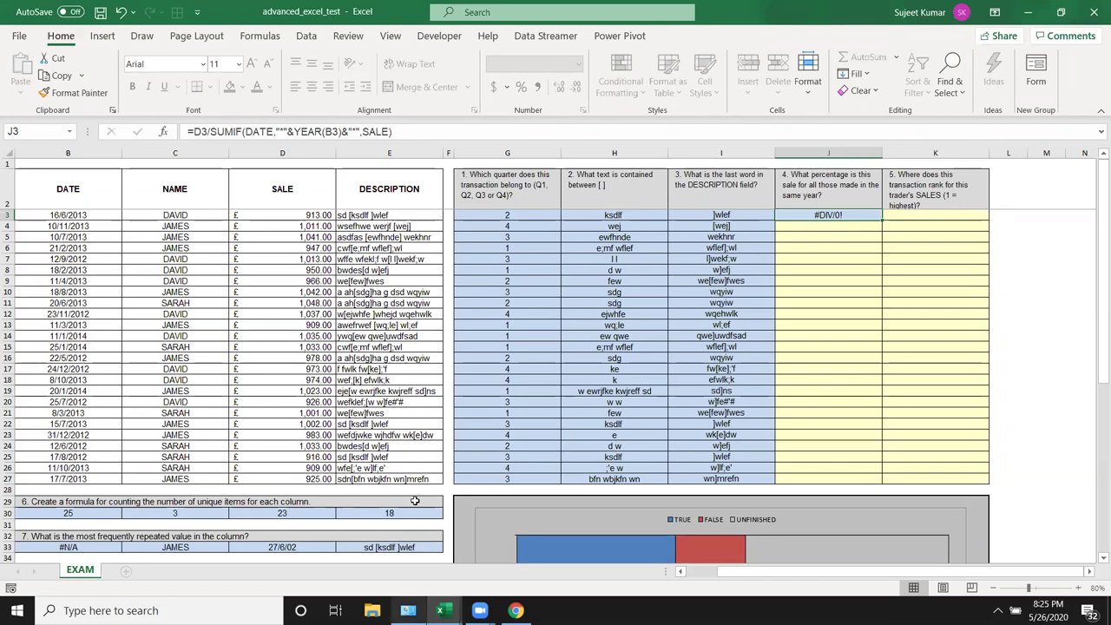
# Open Evaluate Formula for J3 from the Formulas tab's auditing commands
pyautogui.click(303, 36)
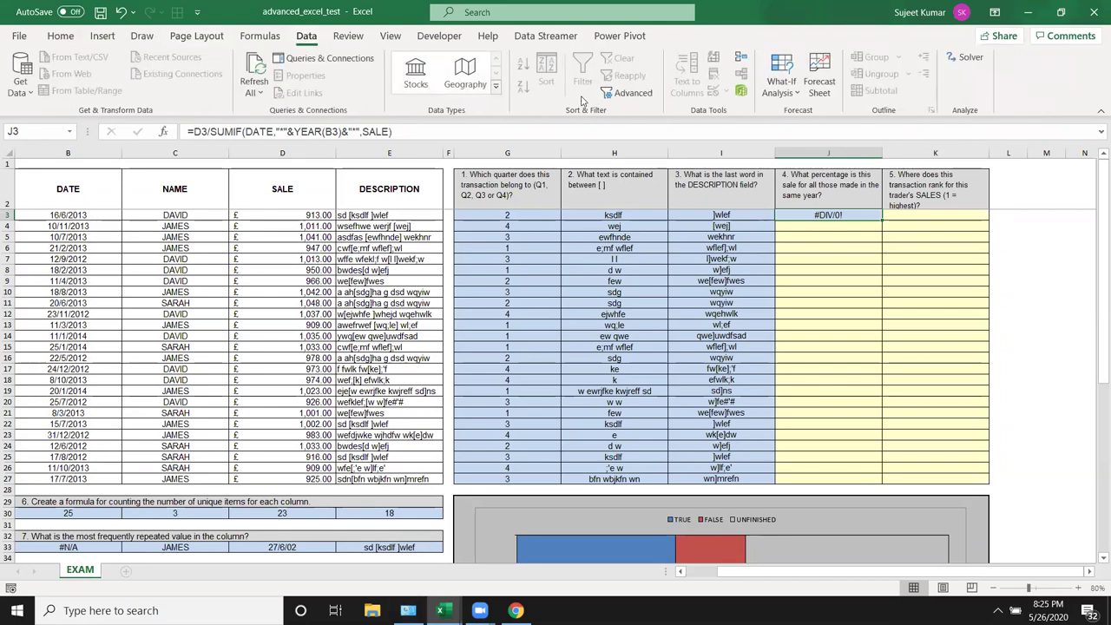
pyautogui.click(260, 36)
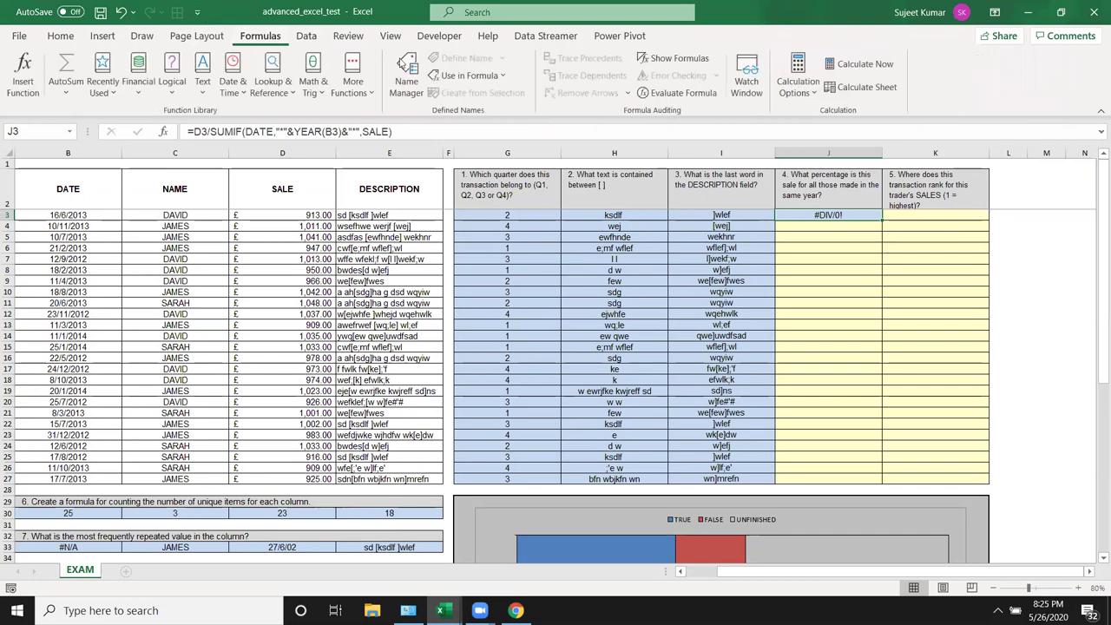
pyautogui.click(60, 36)
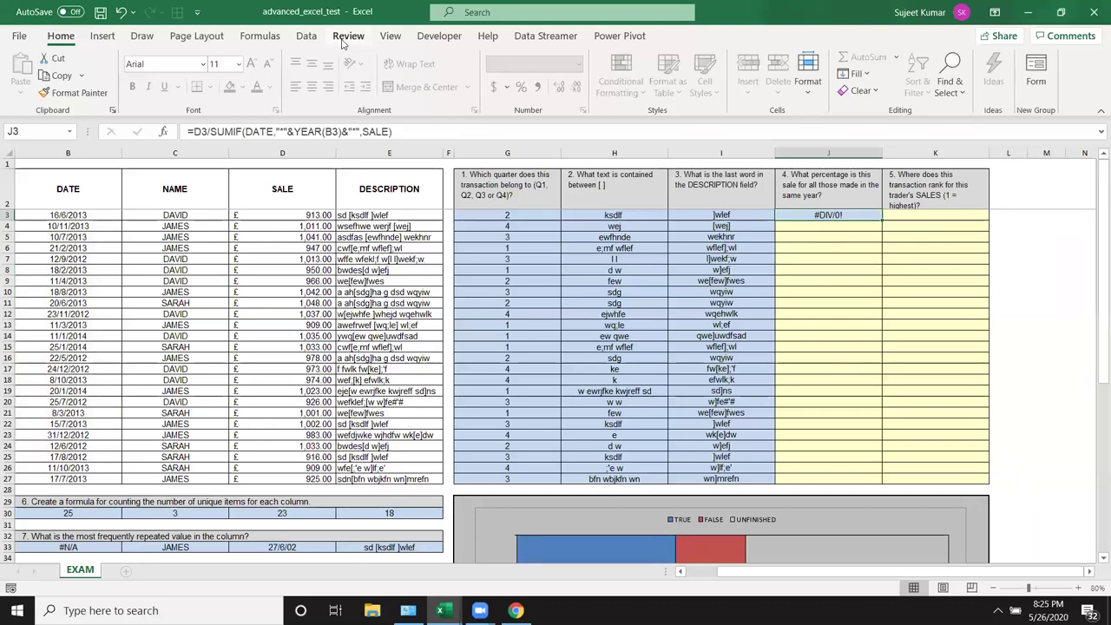
pyautogui.click(262, 37)
pyautogui.click(676, 92)
# Step through J3's evaluation: 913 divided by a SUMIF total of 0 gives #DIV/0!
pyautogui.click(570, 358)
pyautogui.click(569, 358)
pyautogui.click(569, 358)
pyautogui.click(570, 358)
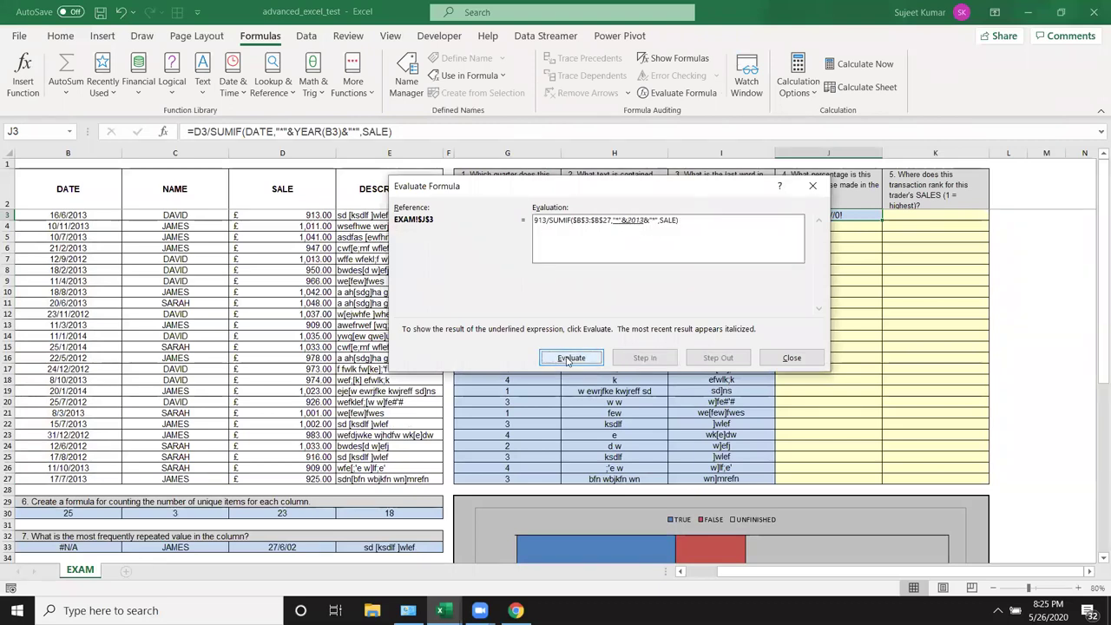
pyautogui.click(569, 359)
pyautogui.click(569, 358)
pyautogui.click(570, 358)
pyautogui.click(569, 359)
pyautogui.click(569, 359)
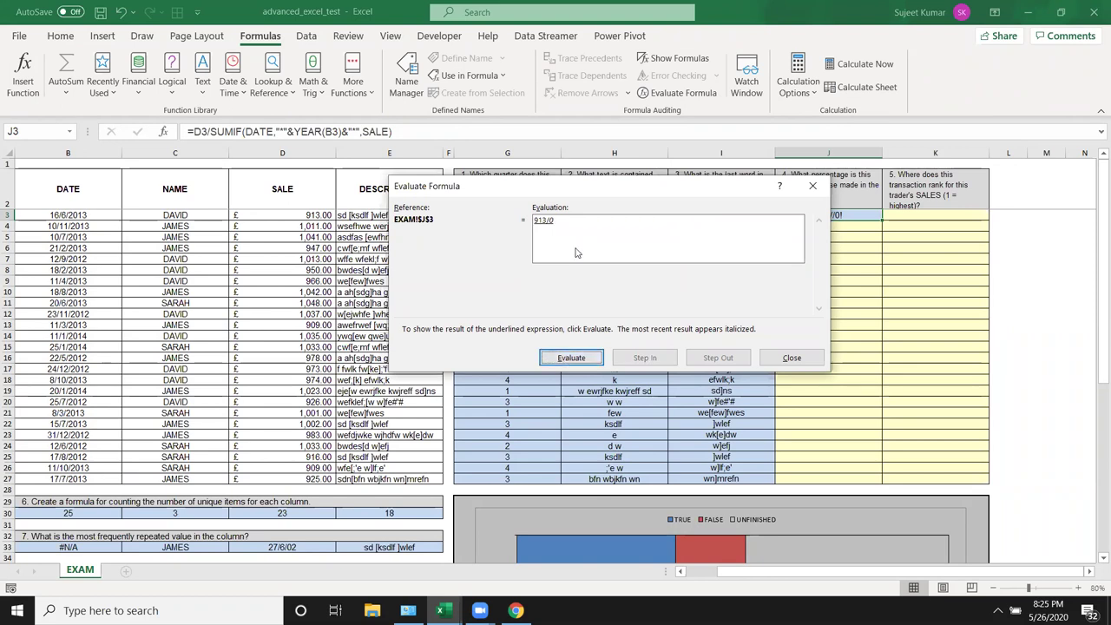
pyautogui.click(792, 358)
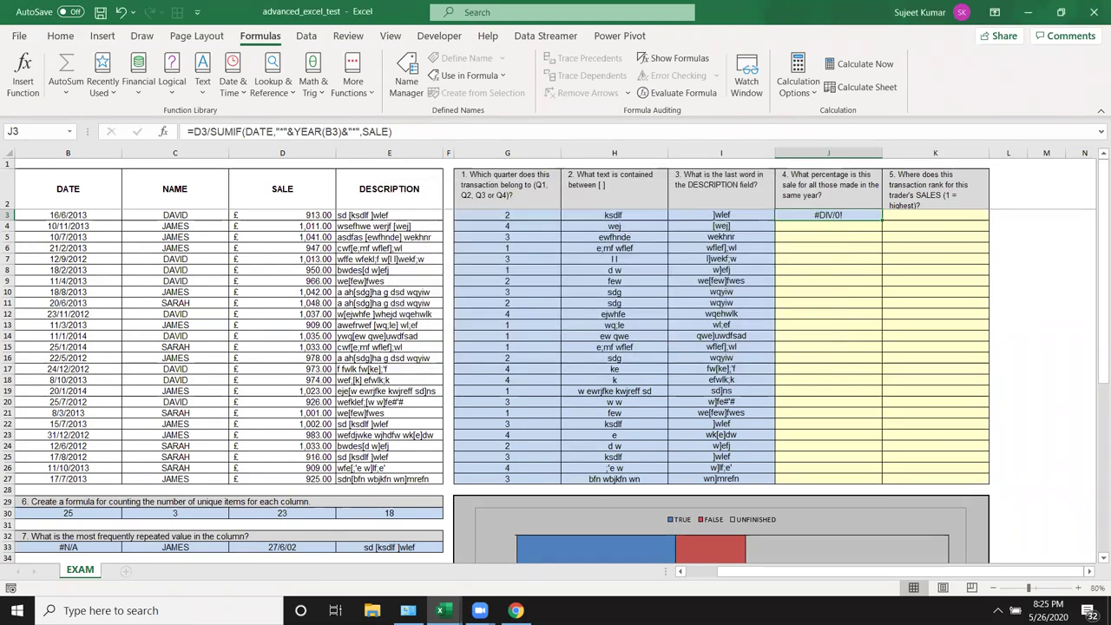
# In Book1, fill column A with dates 1-Jan-20 through 20-Jan-20, shown with the year
pyautogui.click(364, 538)
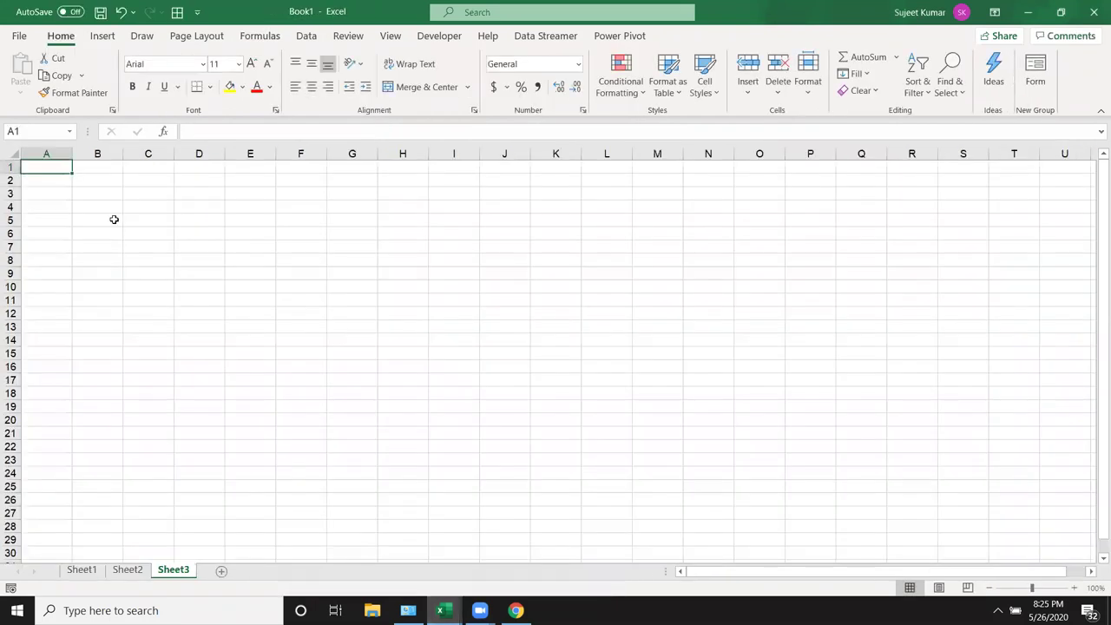
pyautogui.write('1/1')
pyautogui.click(110, 208)
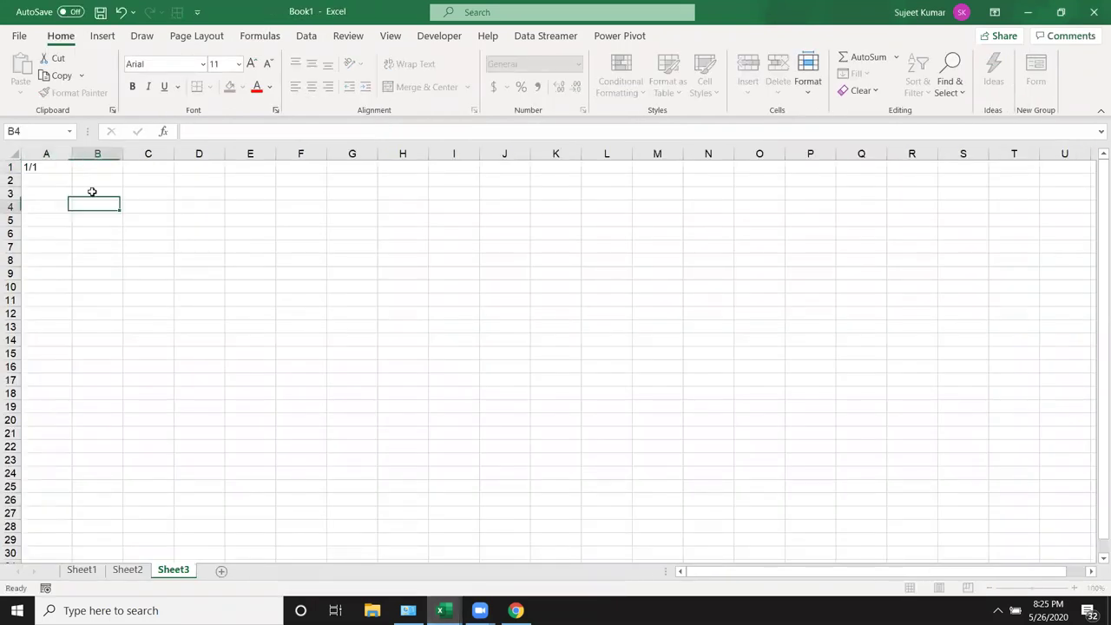
pyautogui.click(67, 170)
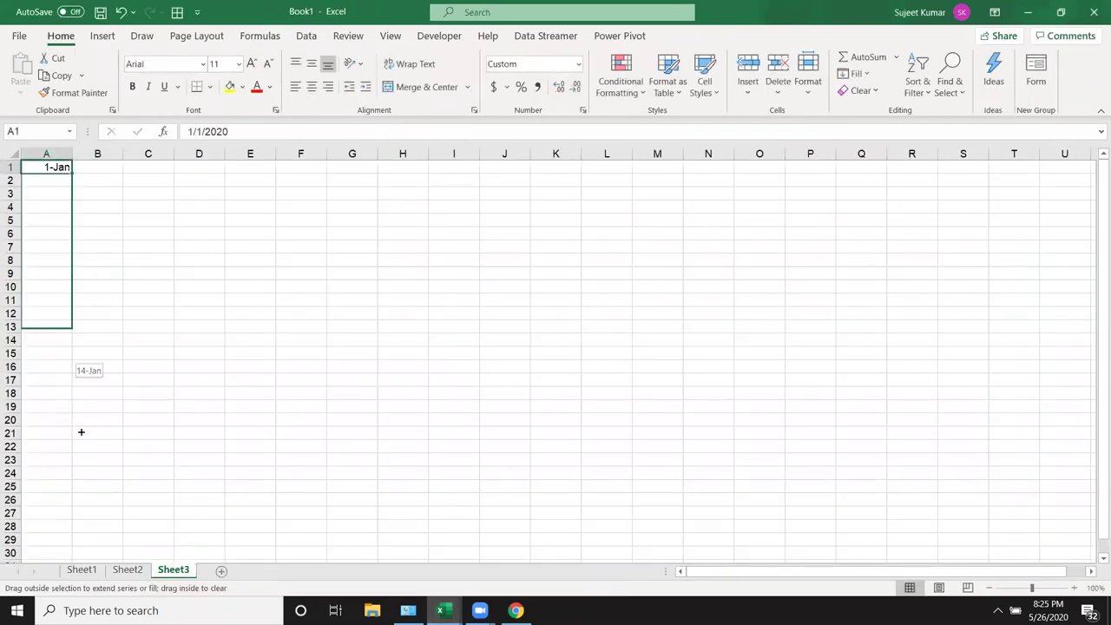
pyautogui.moveTo(73, 174); pyautogui.dragTo(75, 423)
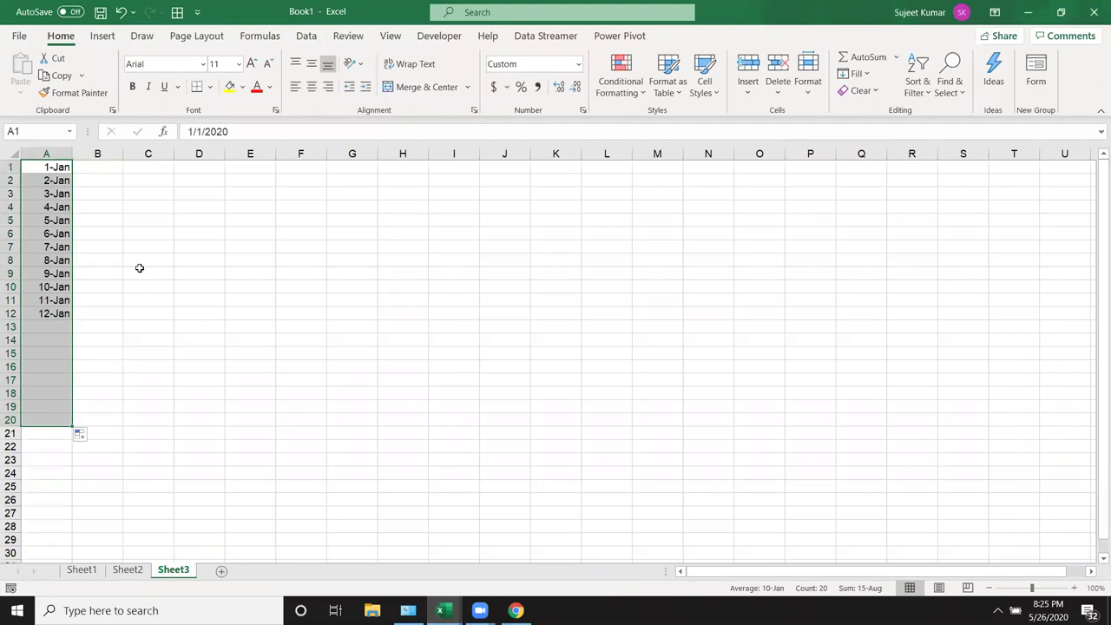
pyautogui.hotkey('ctrl', 'shift', '3')
# Try formula entries in B1, D3 and C3 in Book1, cancelling each one
pyautogui.click(87, 165)
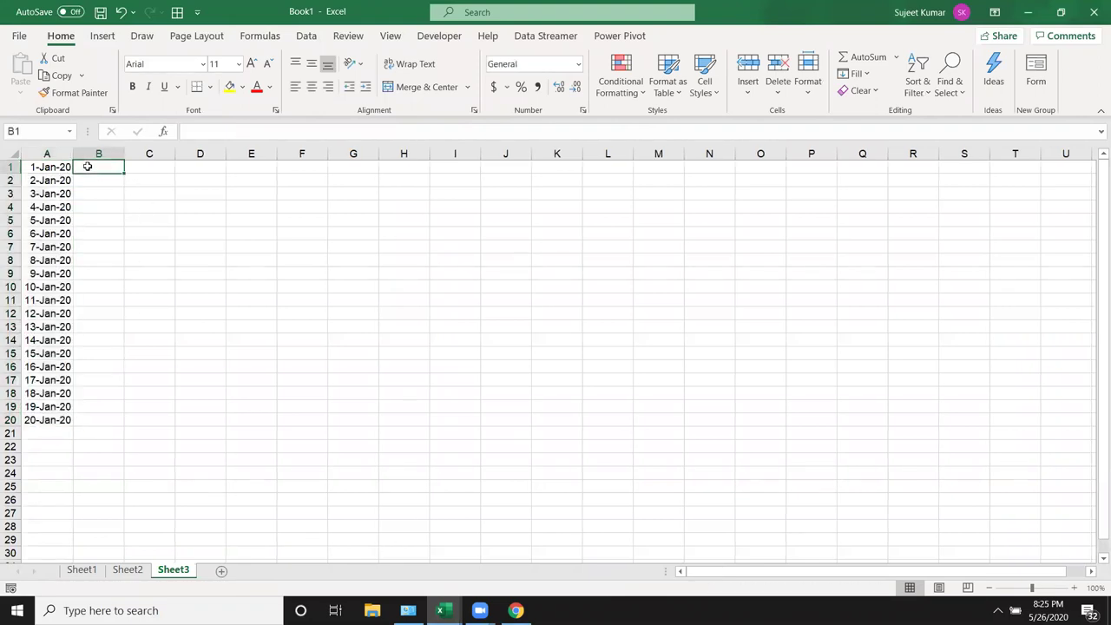
pyautogui.write('=')
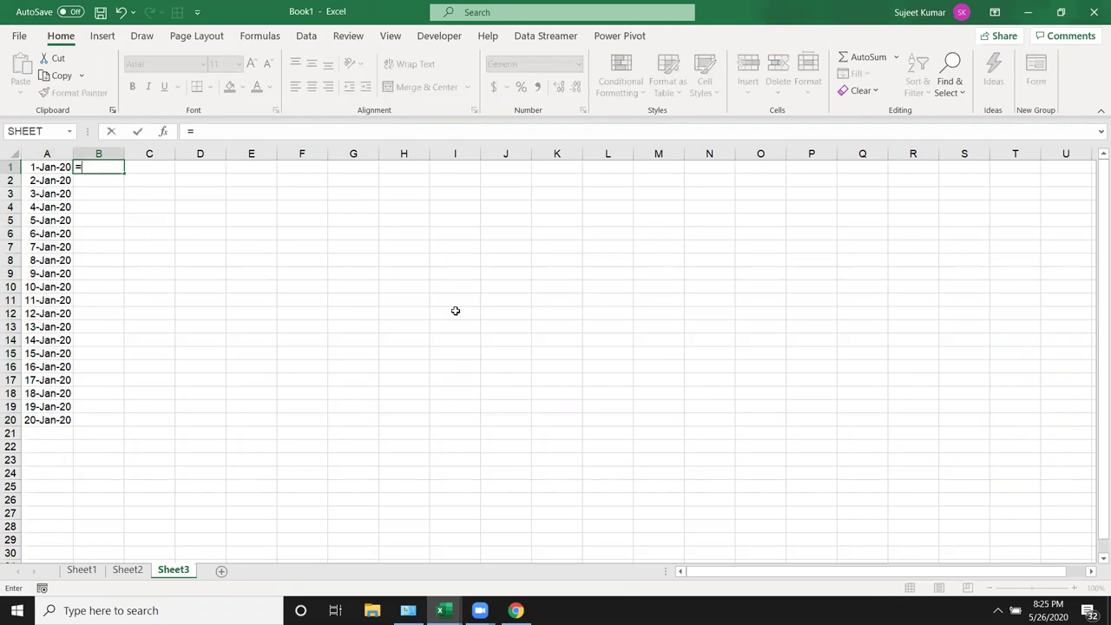
pyautogui.press('Escape')
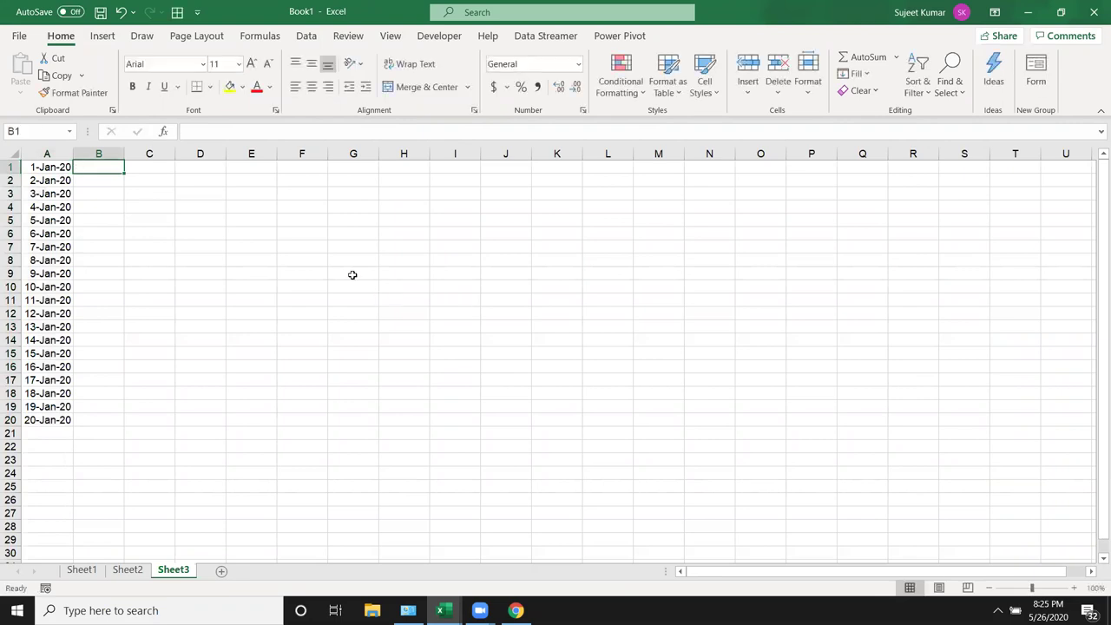
pyautogui.click(181, 194)
pyautogui.write('=')
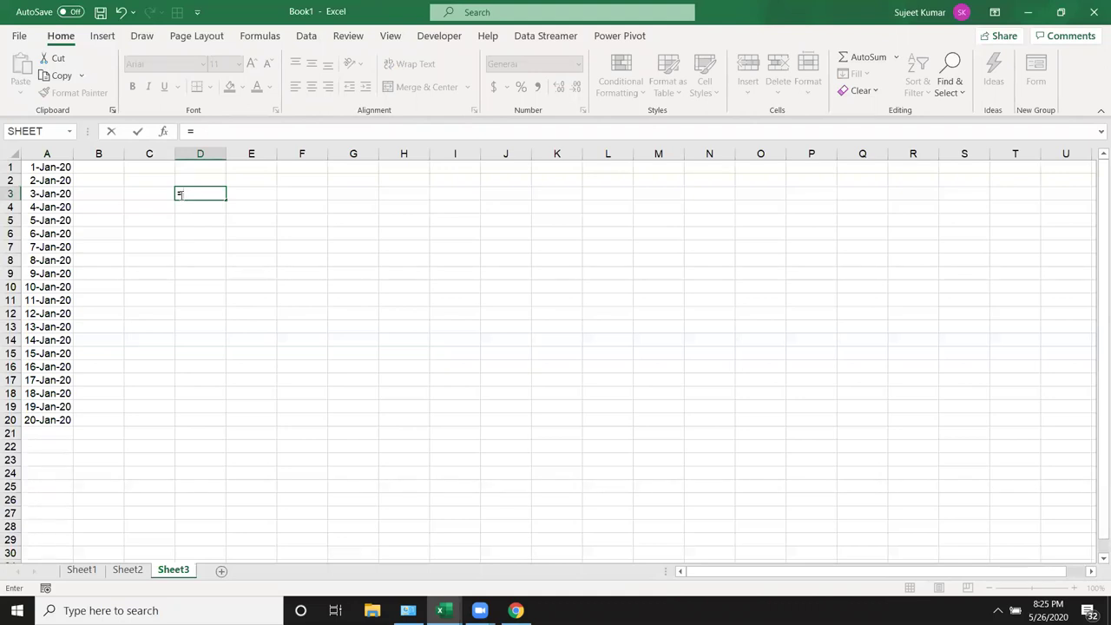
pyautogui.write('sum')
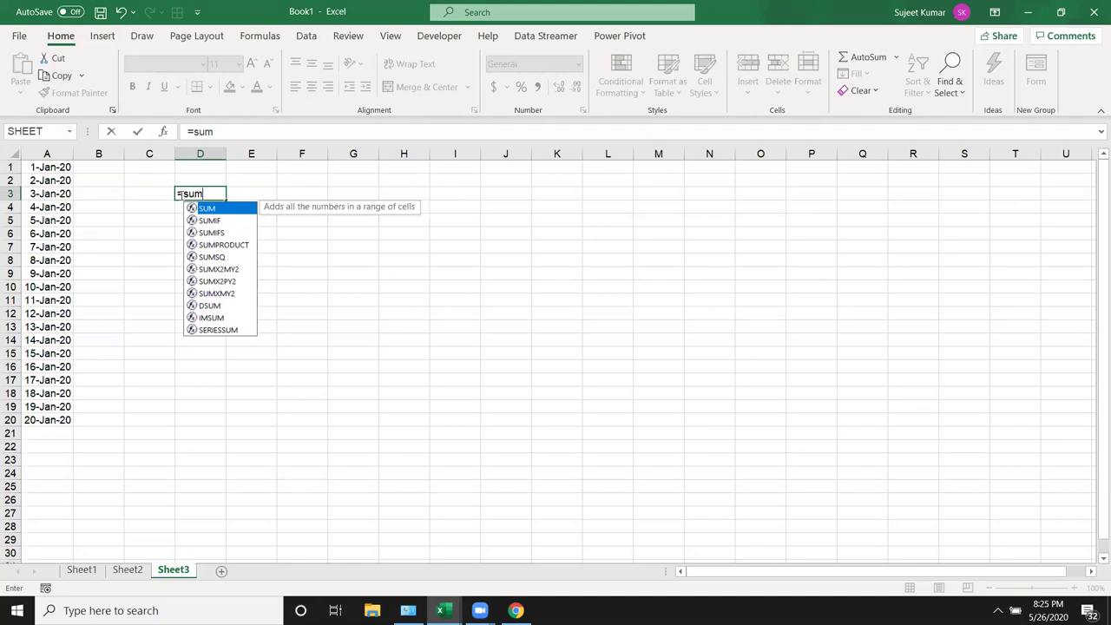
pyautogui.press('Escape')
pyautogui.press('Left')
pyautogui.write('*')
pyautogui.press('Escape')
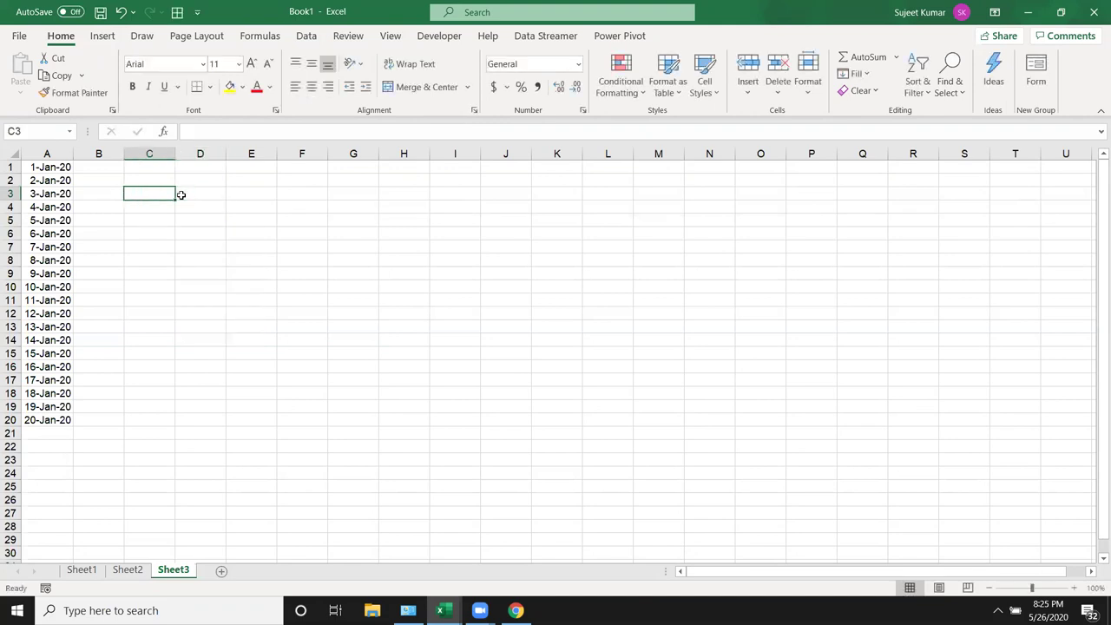
pyautogui.press('Left')
pyautogui.press('Left')
# Return to advanced_excel_test and select several sale dates in column B
pyautogui.hotkey('alt', 'Tab')
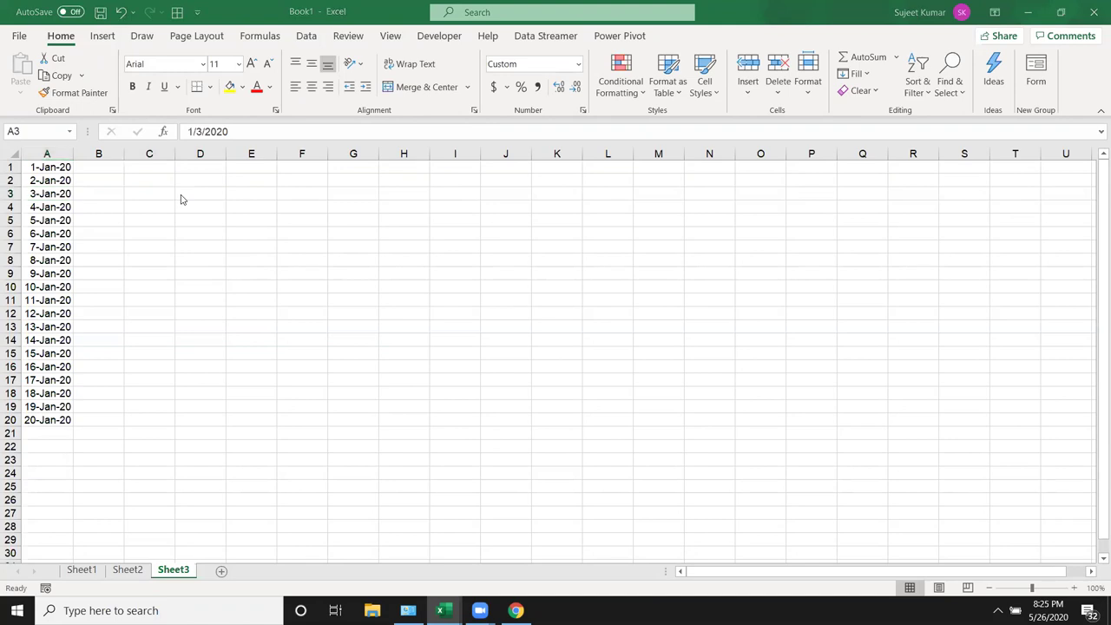
pyautogui.click(71, 240)
pyautogui.click(74, 279)
pyautogui.click(66, 347)
# Rewrite J3 as SUMIFS with SALE D3:D27 as sum range and DATE B3:B27 as criteria range
pyautogui.click(824, 216)
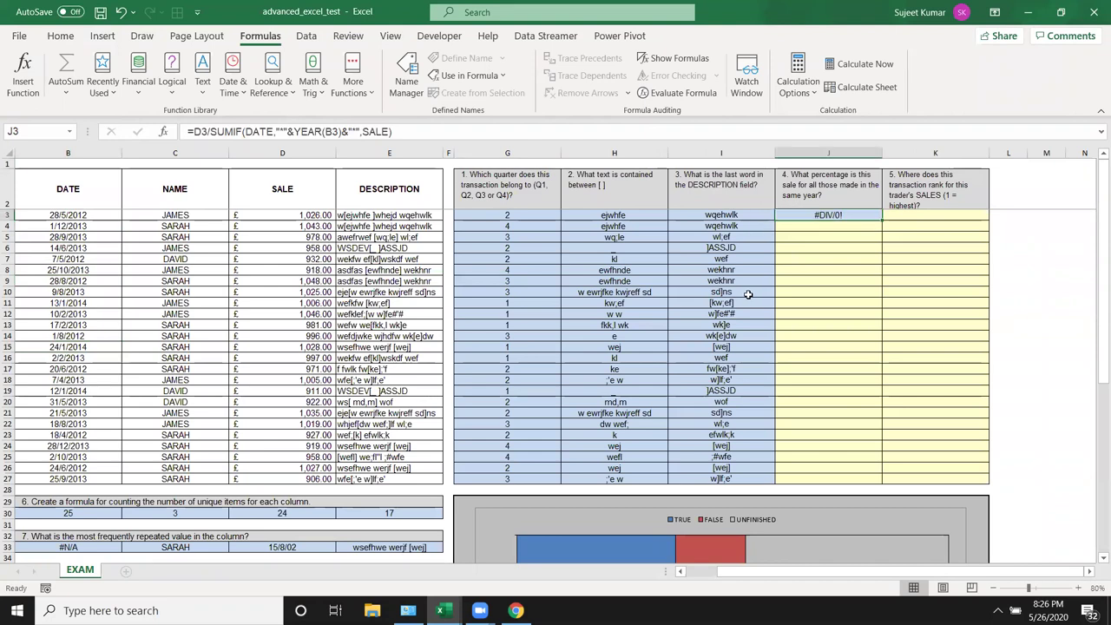
pyautogui.write('=sum')
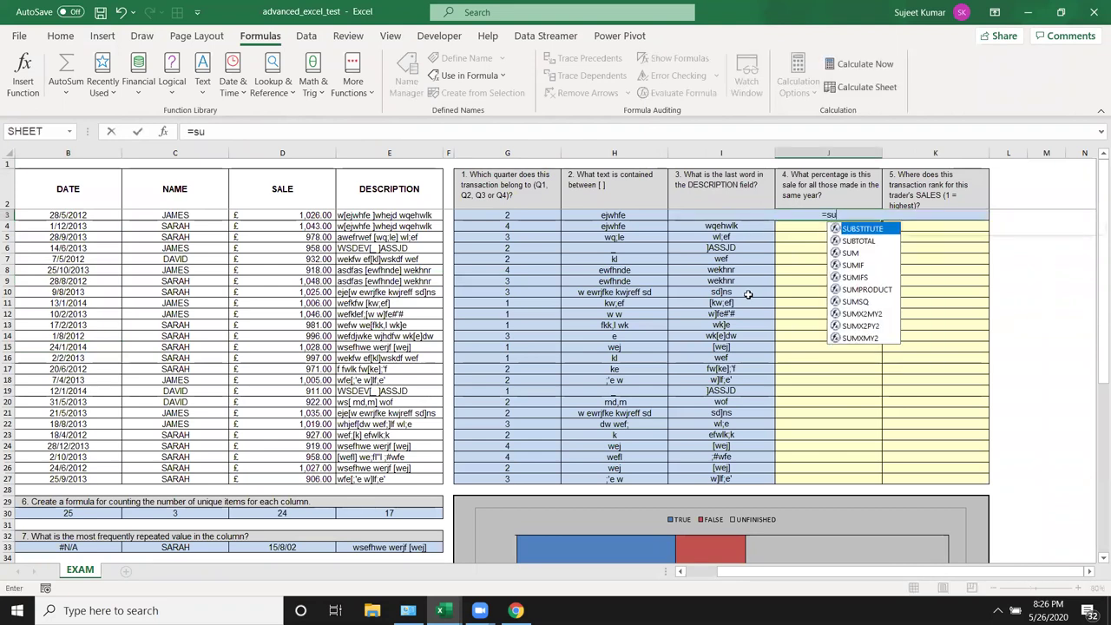
pyautogui.press('Down')
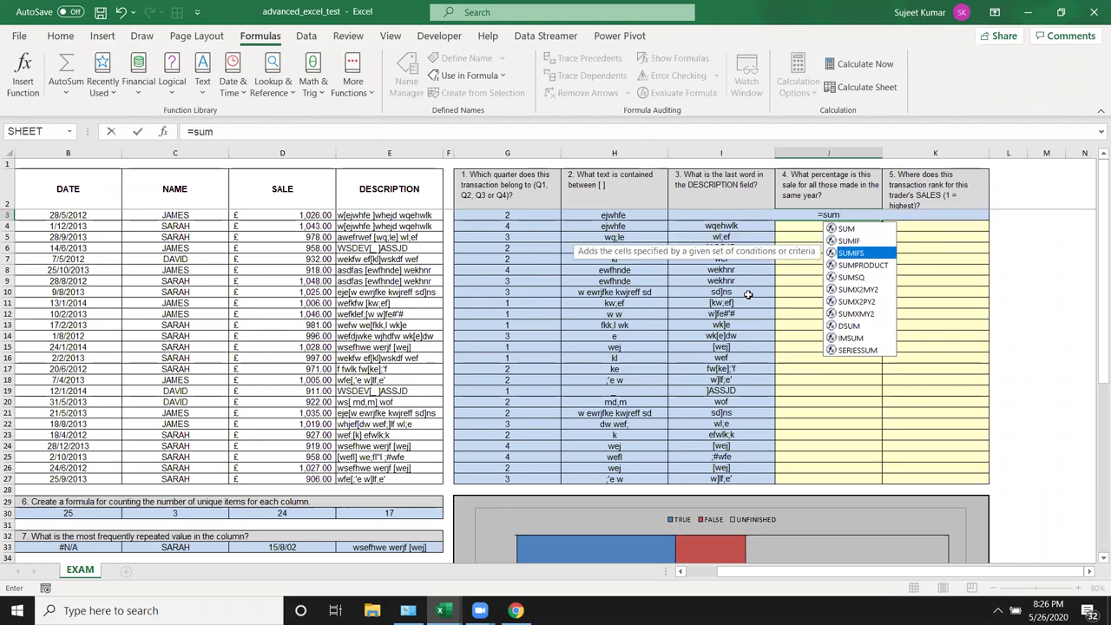
pyautogui.press('Tab')
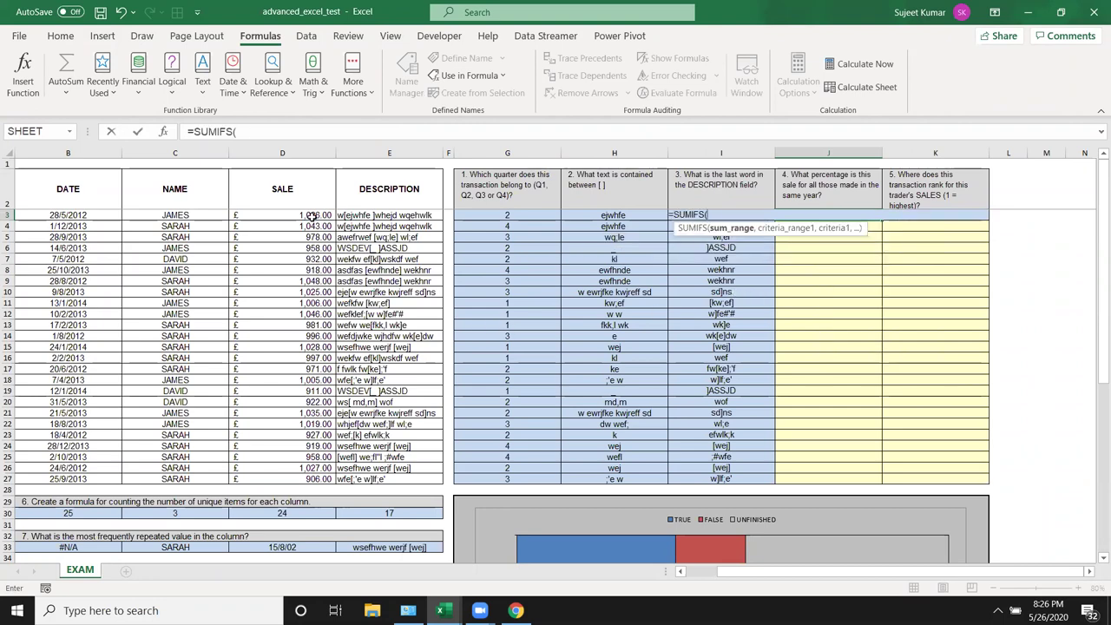
pyautogui.moveTo(310, 216); pyautogui.dragTo(298, 479)
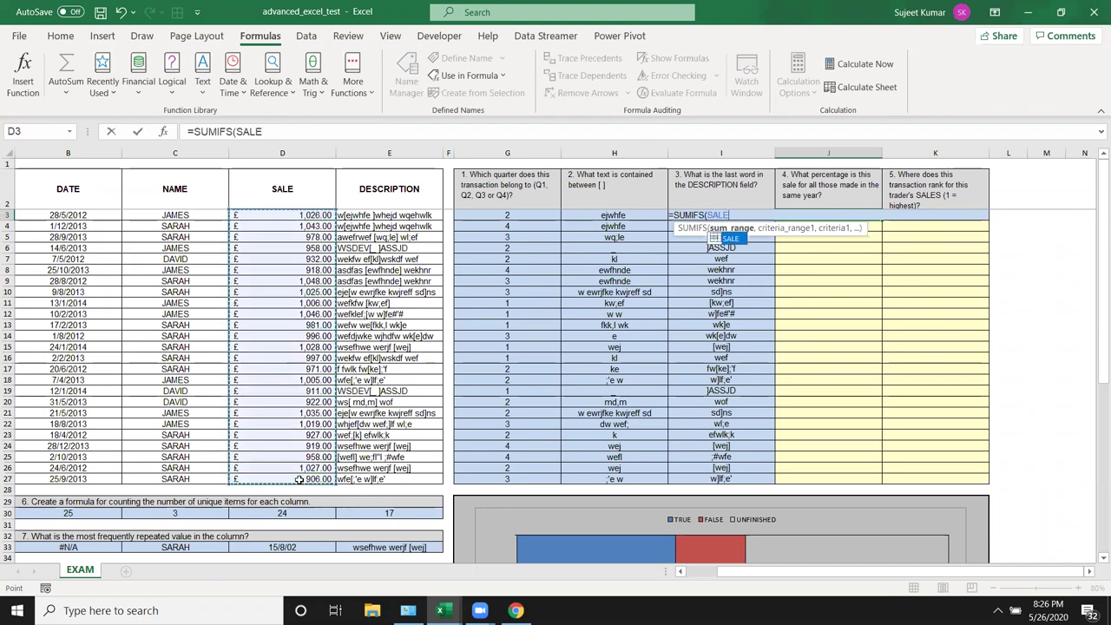
pyautogui.write(',')
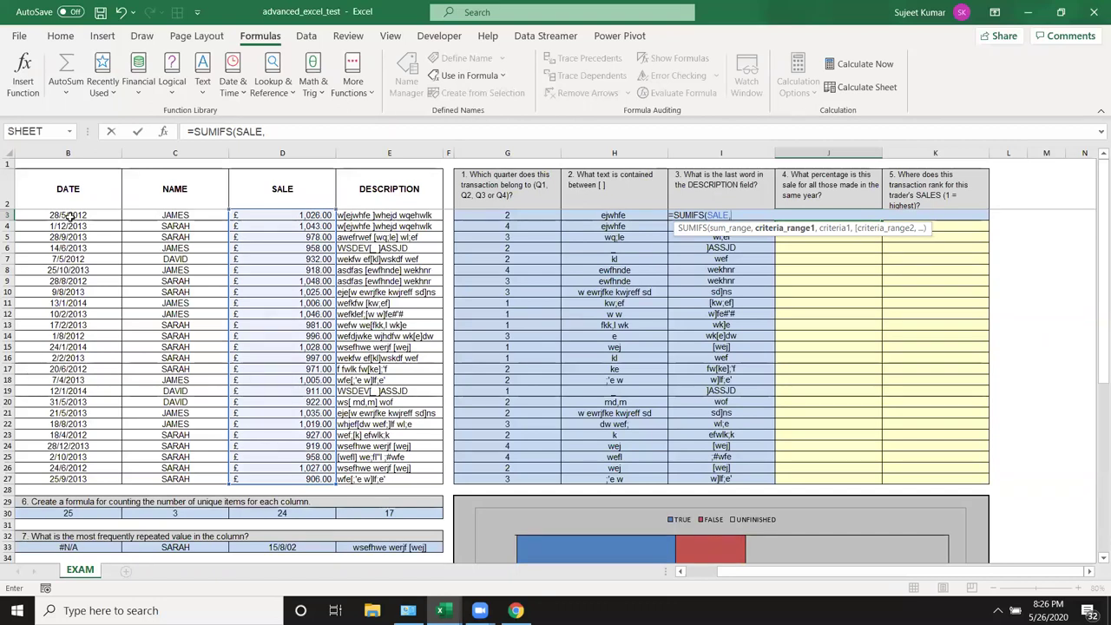
pyautogui.moveTo(70, 217); pyautogui.dragTo(62, 473)
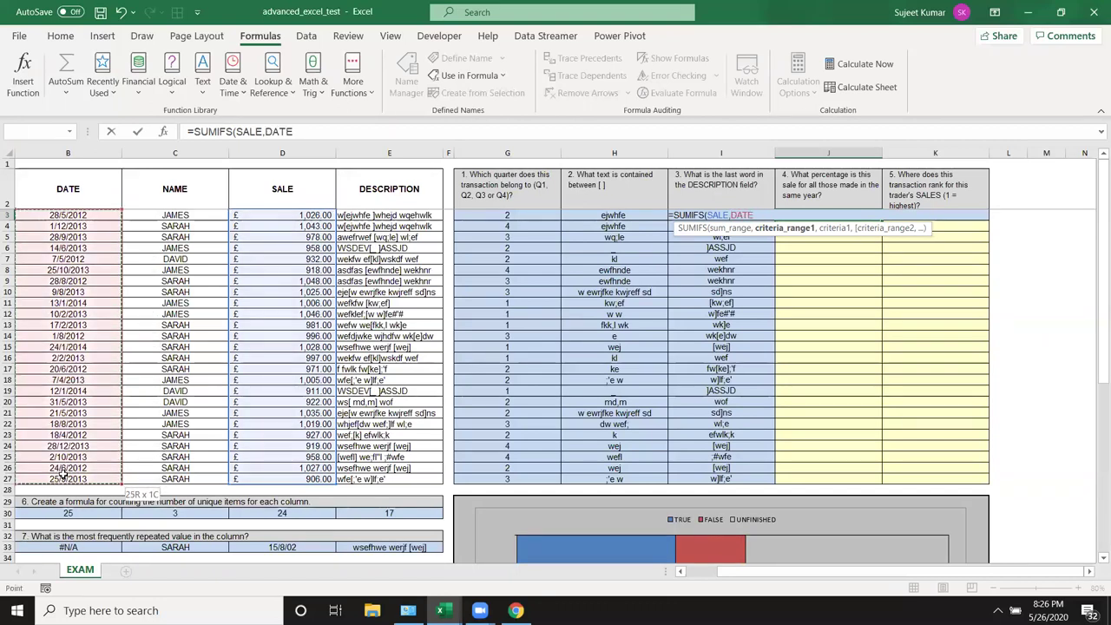
# Add the criterion ">="&DATE(YEAR(B3),1,1) for dates from 1 January of B3's year
pyautogui.write(',')
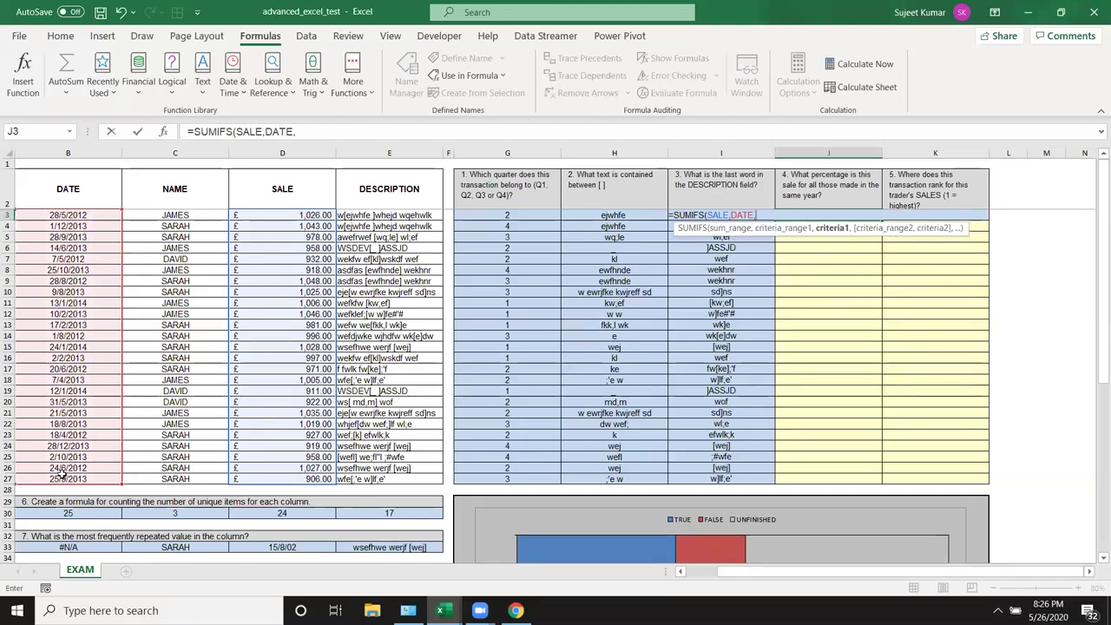
pyautogui.write('date')
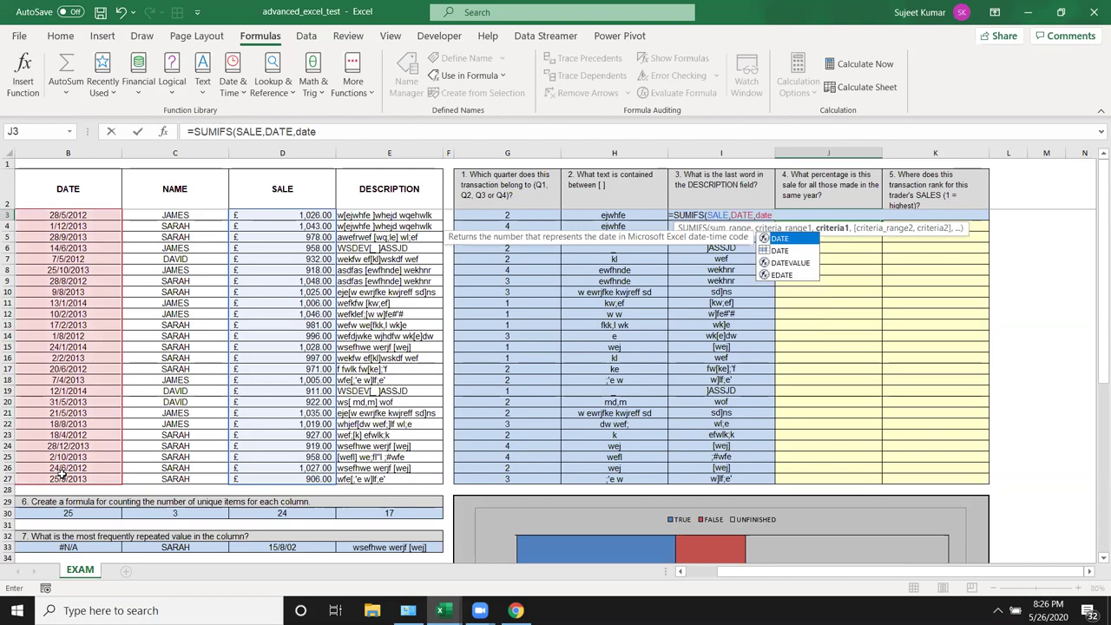
pyautogui.press('BackSpace')
pyautogui.press('BackSpace')
pyautogui.press('BackSpace')
pyautogui.press('BackSpace')
pyautogui.write('>=')
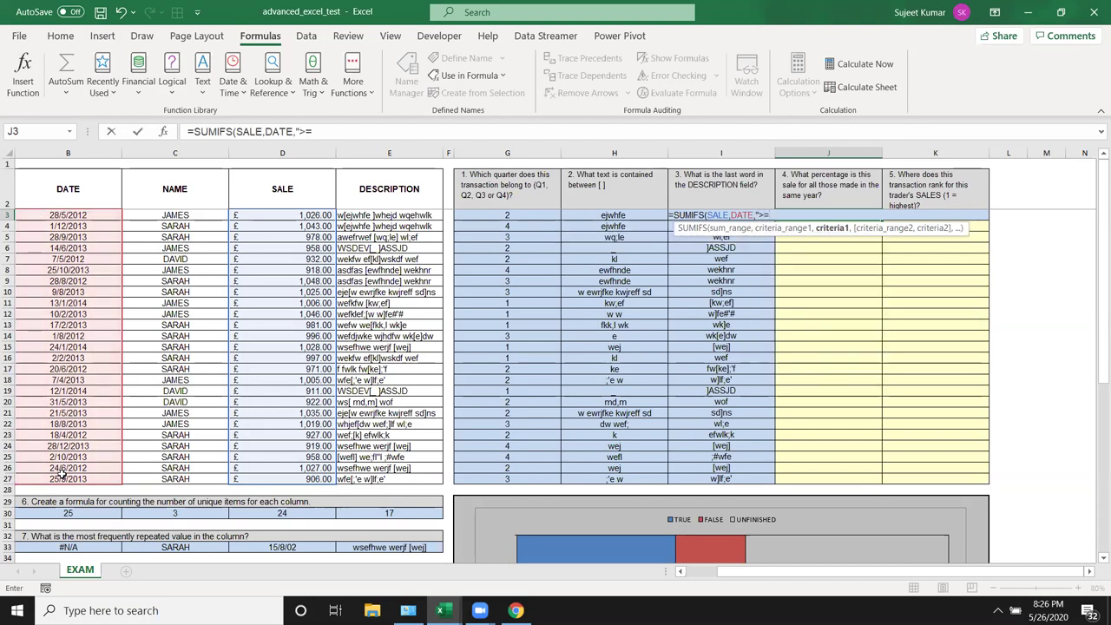
pyautogui.write('",')
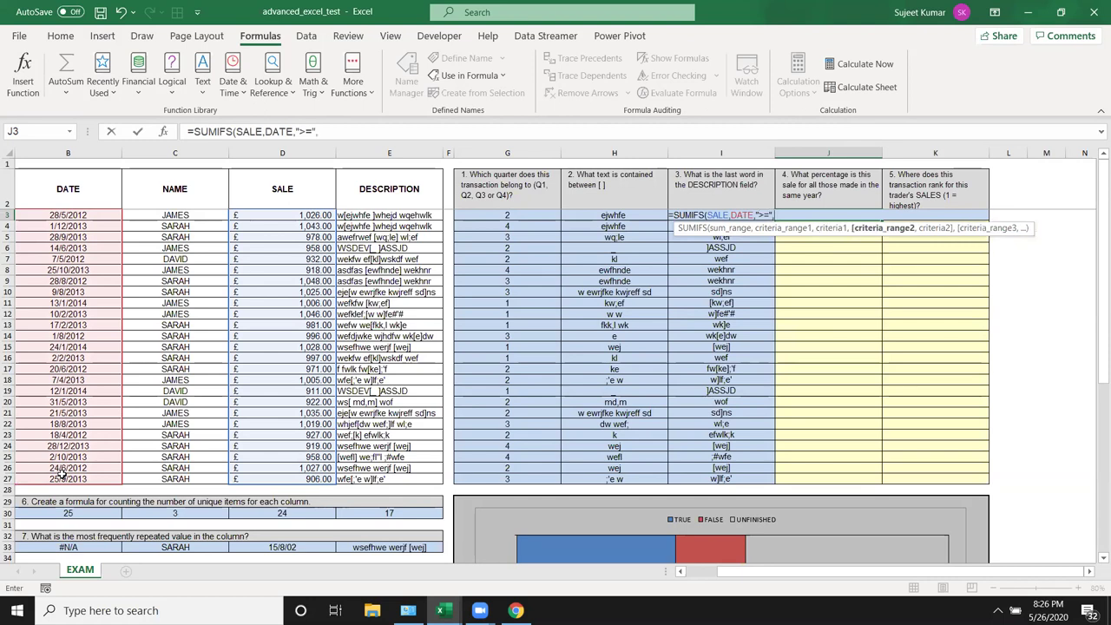
pyautogui.press('BackSpace')
pyautogui.write('&')
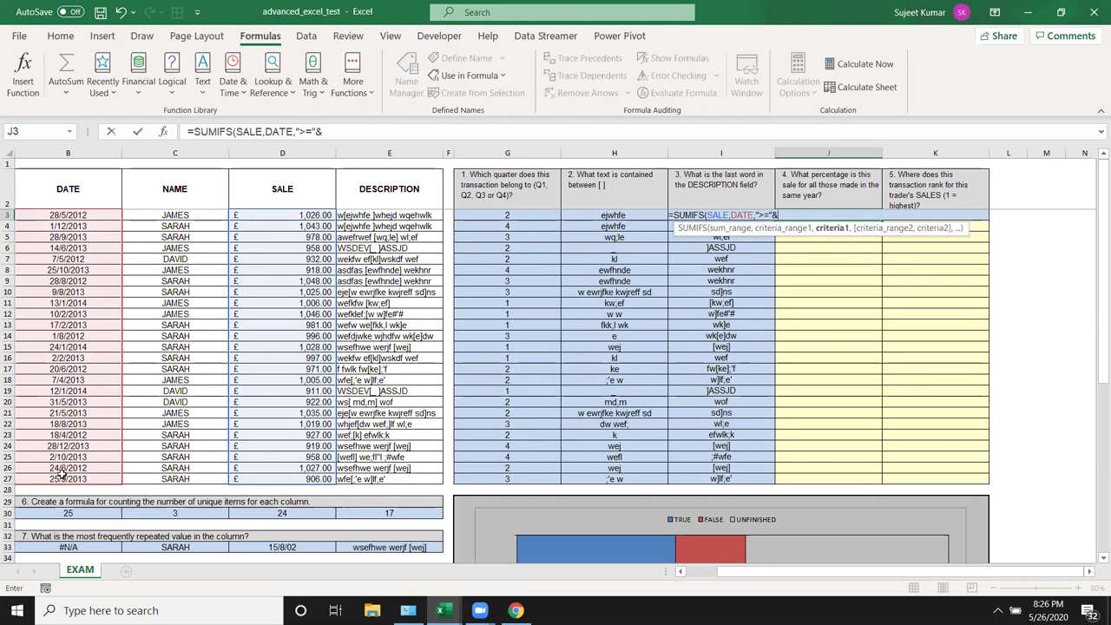
pyautogui.write(' dat')
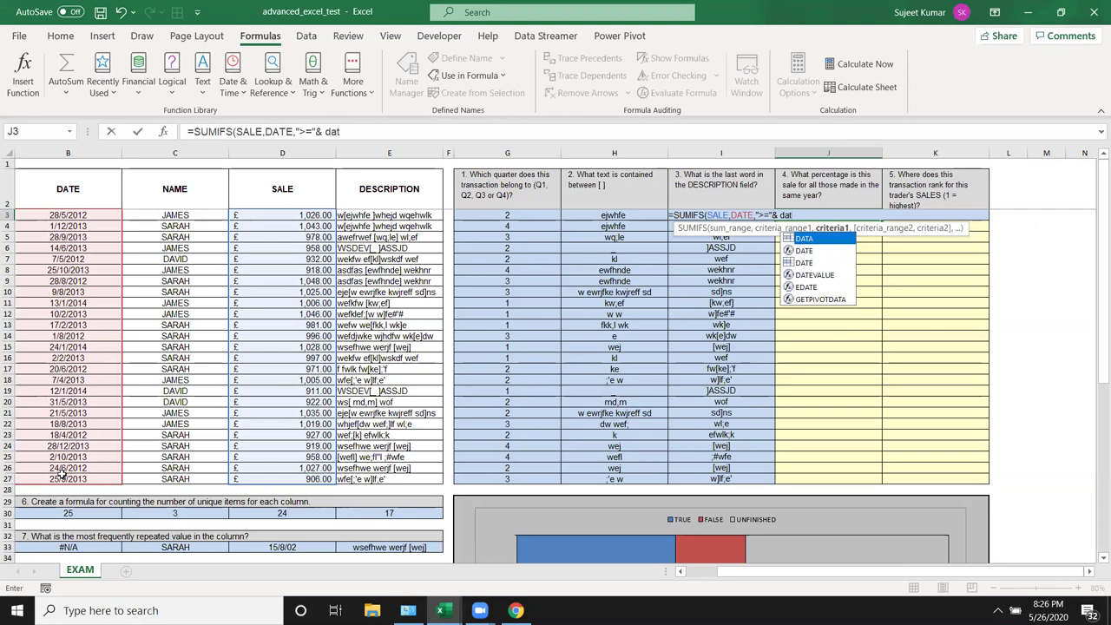
pyautogui.press('Down')
pyautogui.press('Down')
pyautogui.press('Up')
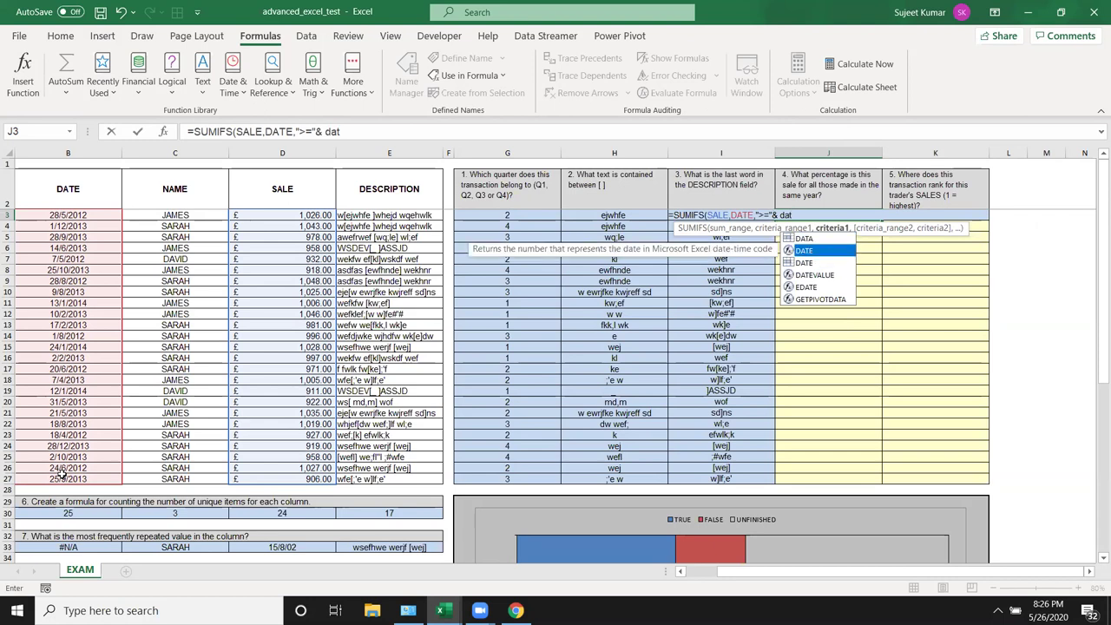
pyautogui.press('Tab')
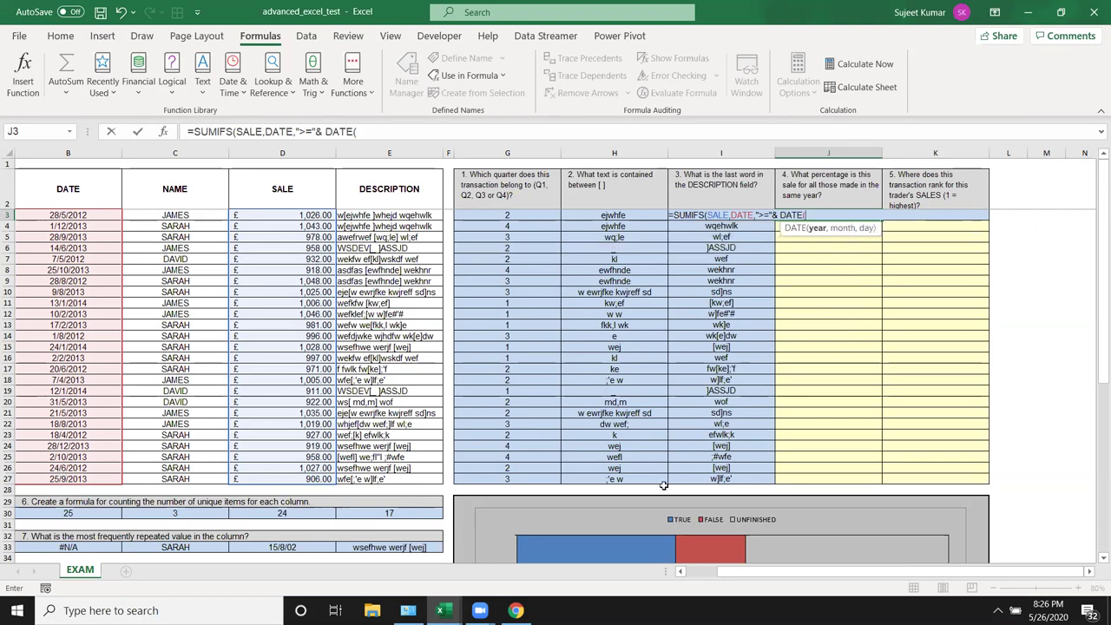
pyautogui.write('yea')
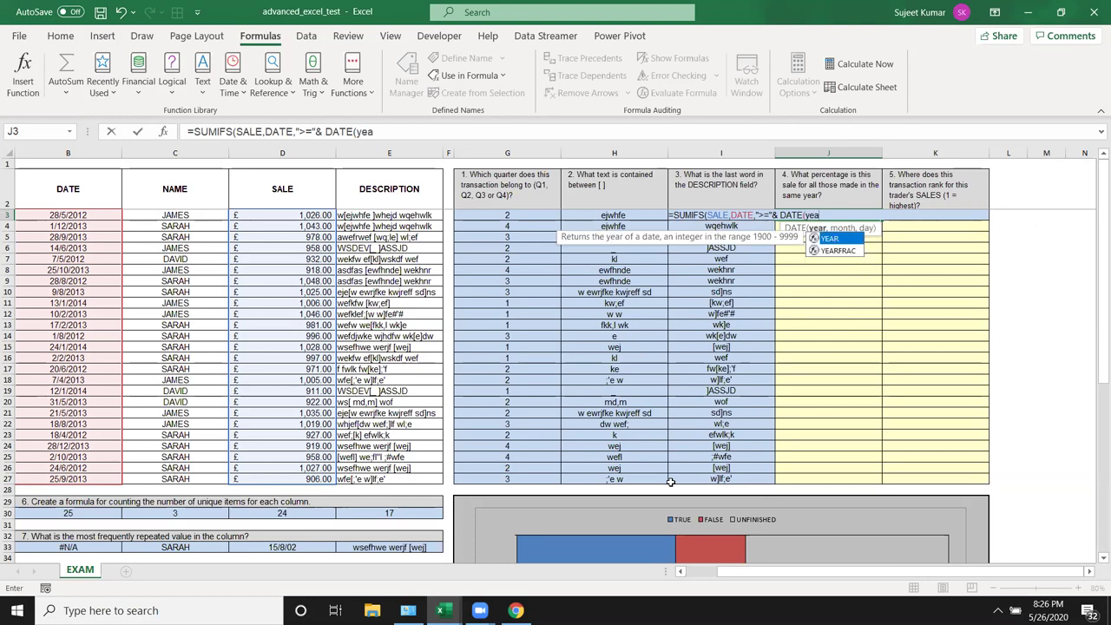
pyautogui.press('Tab')
pyautogui.click(80, 212)
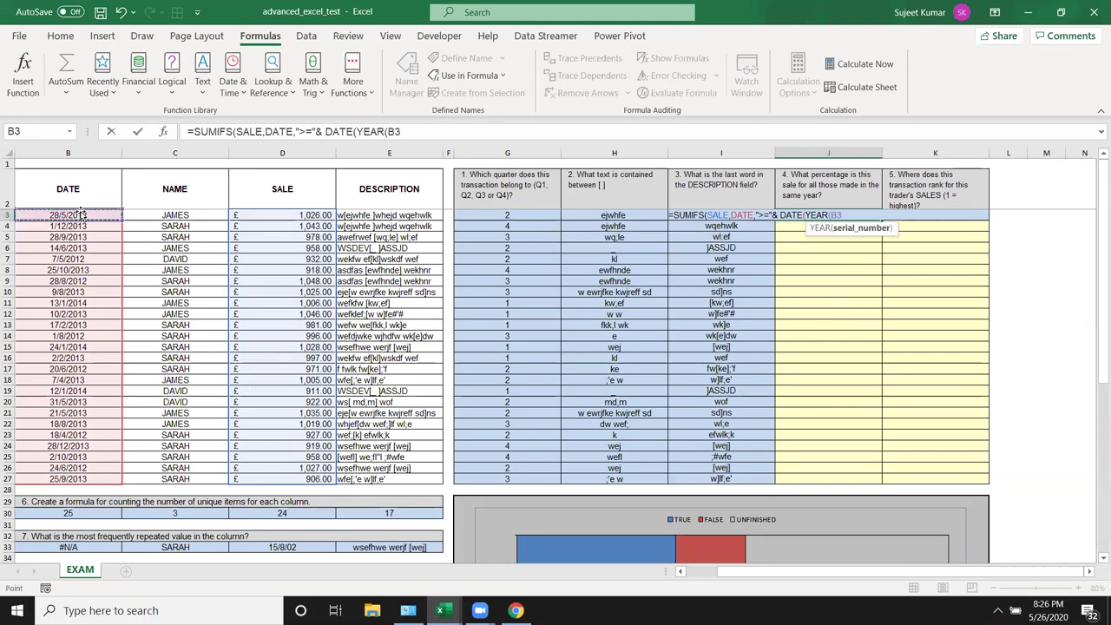
pyautogui.write(')')
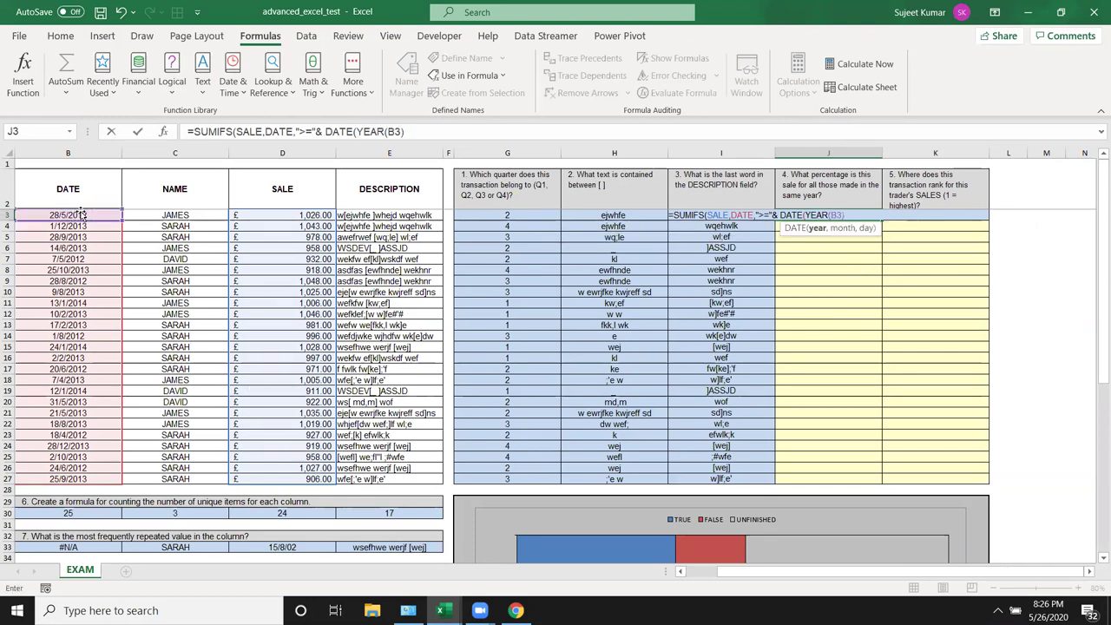
pyautogui.write(',1')
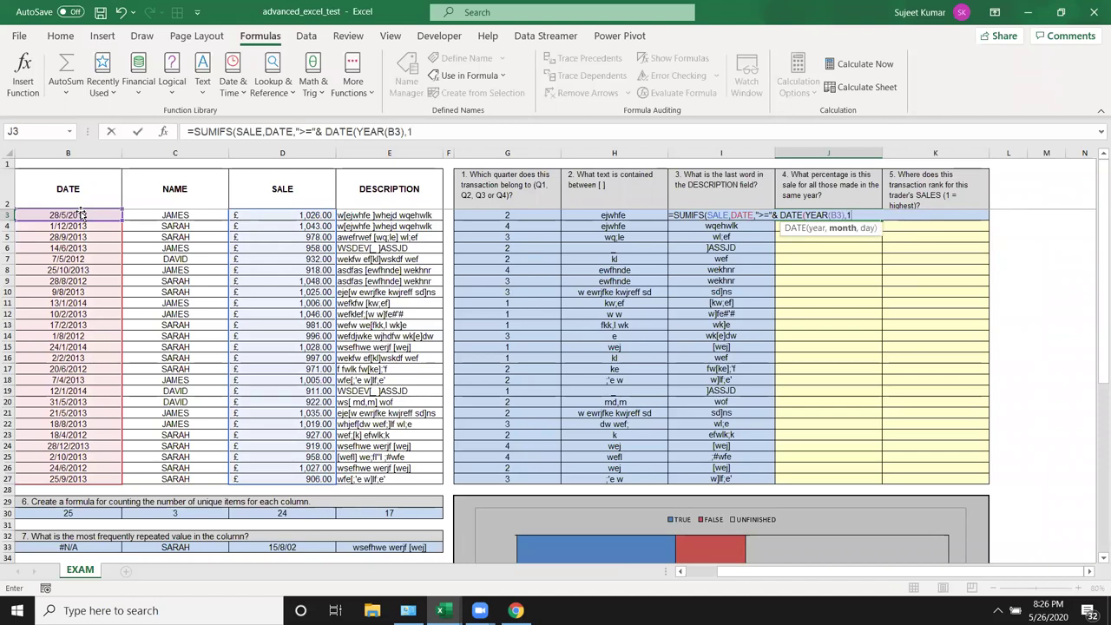
pyautogui.write(',1')
pyautogui.write(')')
# Add a second DATE criterion "<="&DATE(YEAR(B3),12,31) to cap dates at 31 December
pyautogui.write(',')
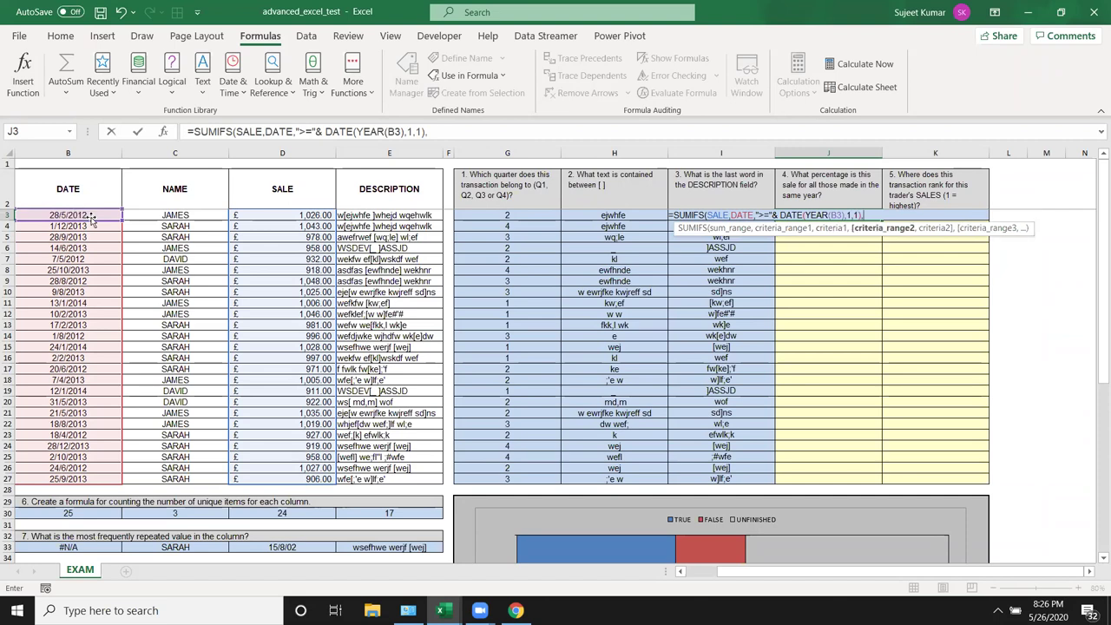
pyautogui.moveTo(63, 216); pyautogui.dragTo(40, 472)
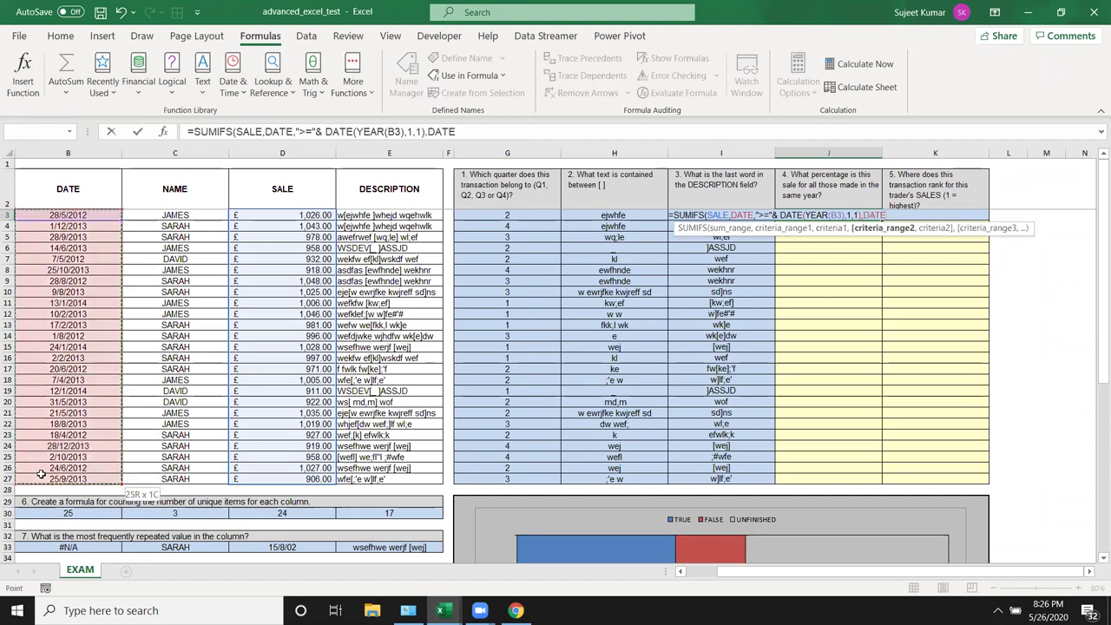
pyautogui.write(',"<=')
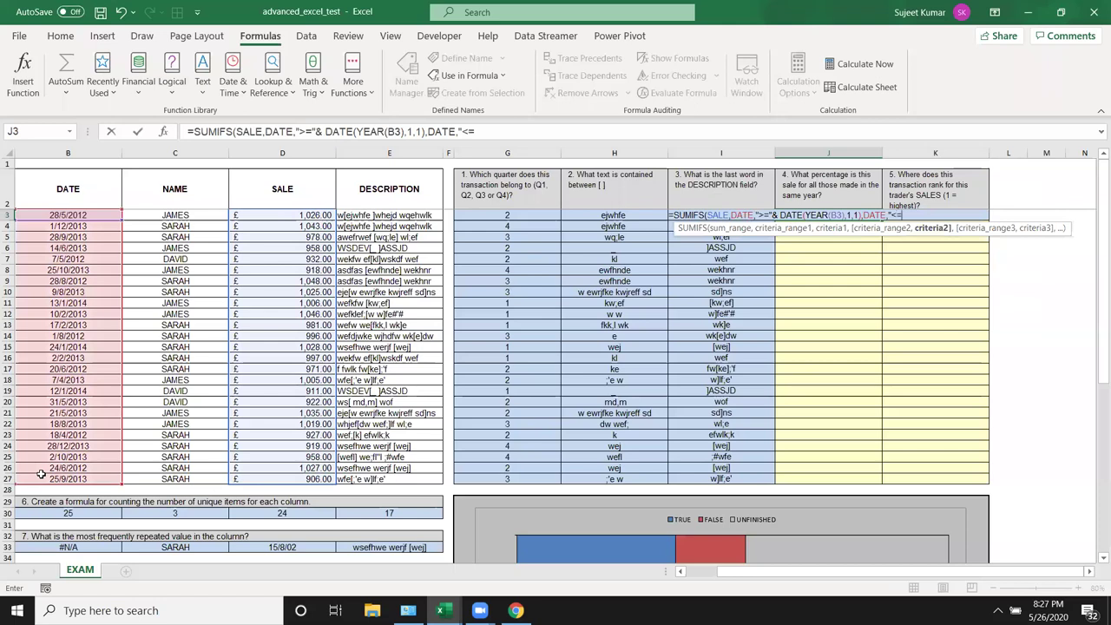
pyautogui.write('&')
pyautogui.write('sum')
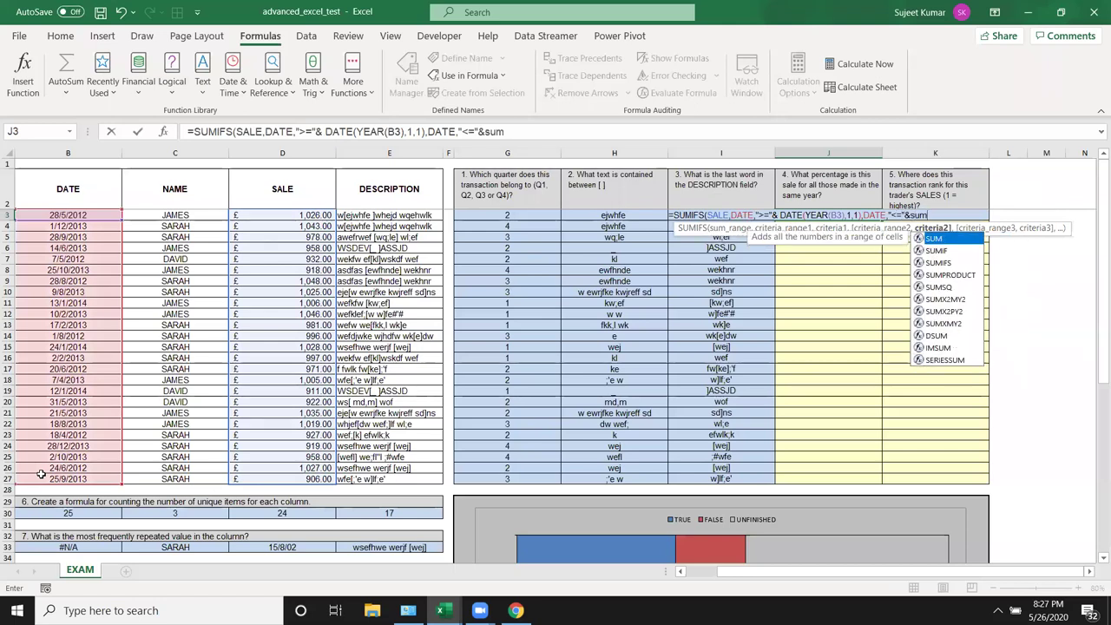
pyautogui.press('Tab')
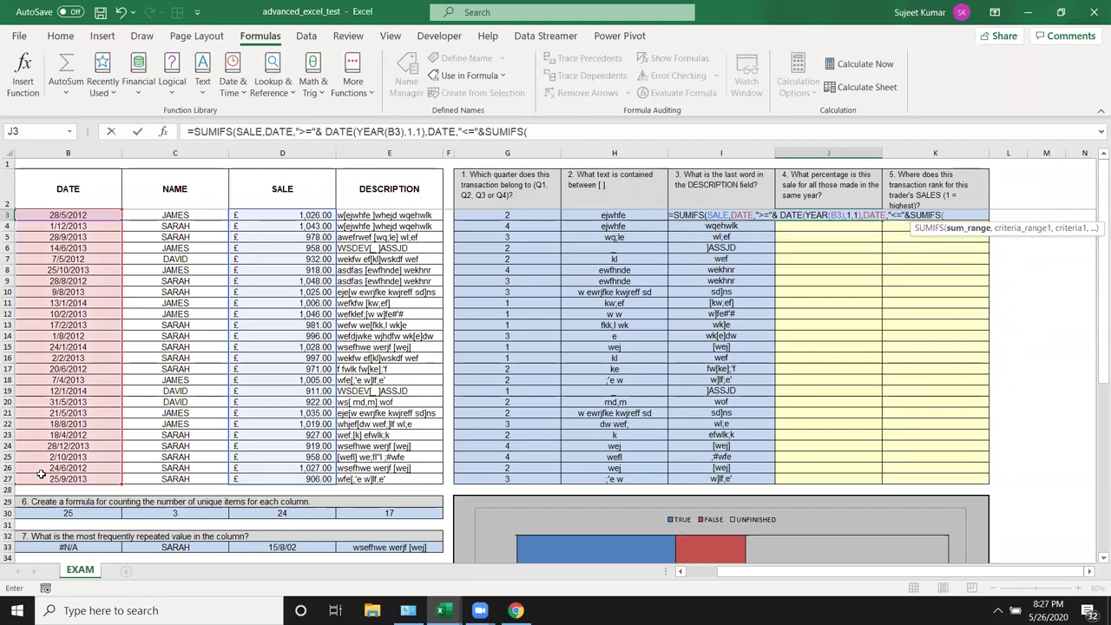
pyautogui.press('BackSpace')
pyautogui.press('BackSpace')
pyautogui.press('BackSpace')
pyautogui.press('BackSpace')
pyautogui.press('BackSpace')
pyautogui.press('BackSpace')
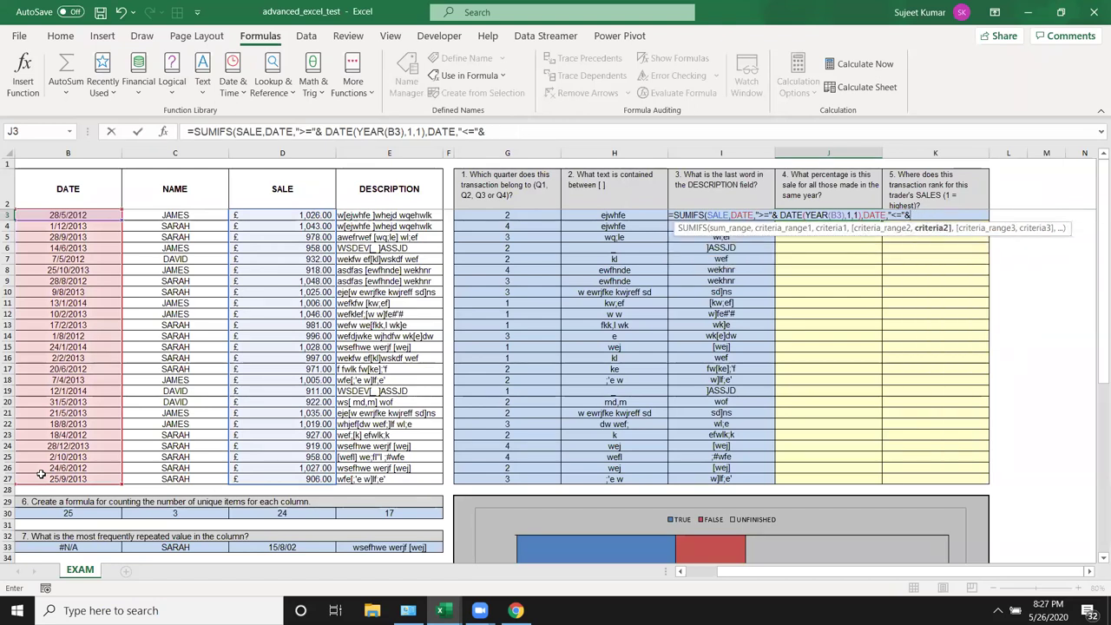
pyautogui.write('date')
pyautogui.press('Tab')
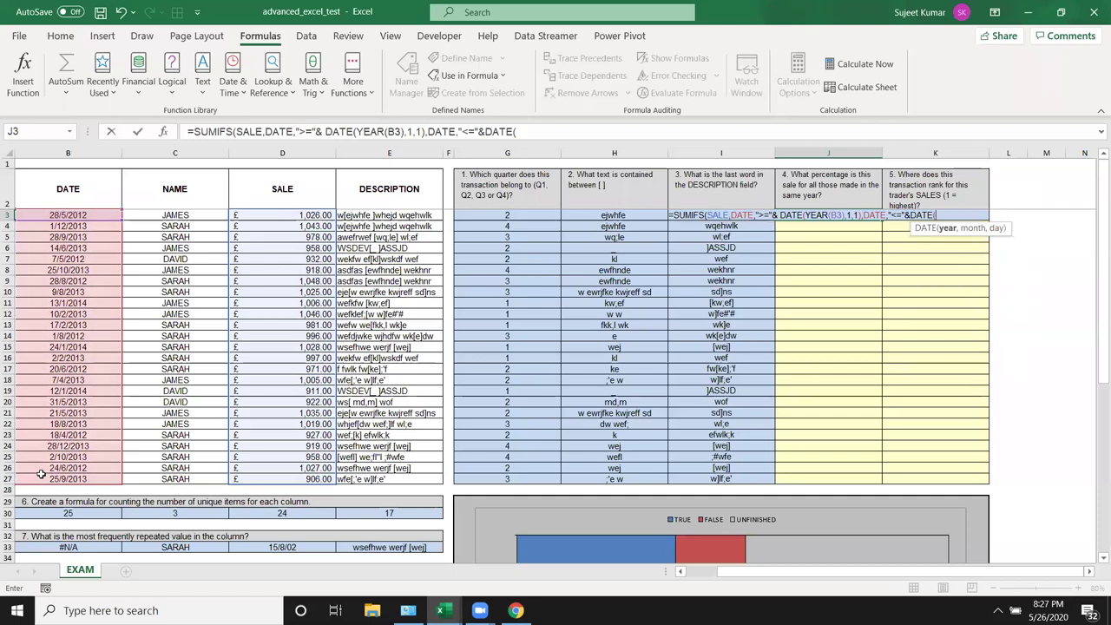
pyautogui.write('yea')
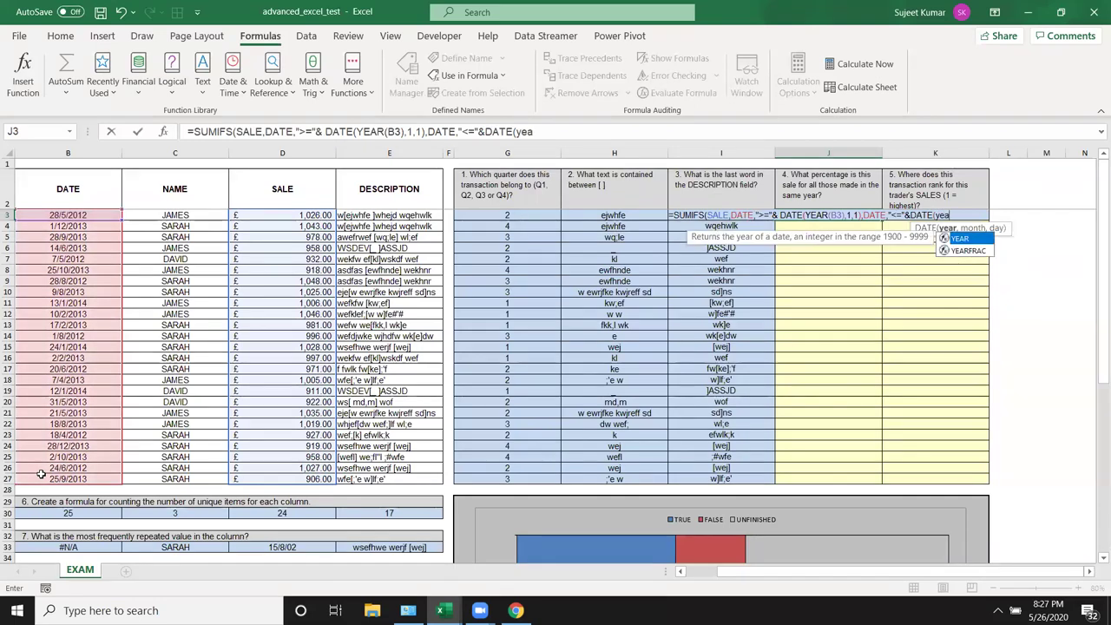
pyautogui.press('Tab')
pyautogui.click(90, 215)
pyautogui.write(')')
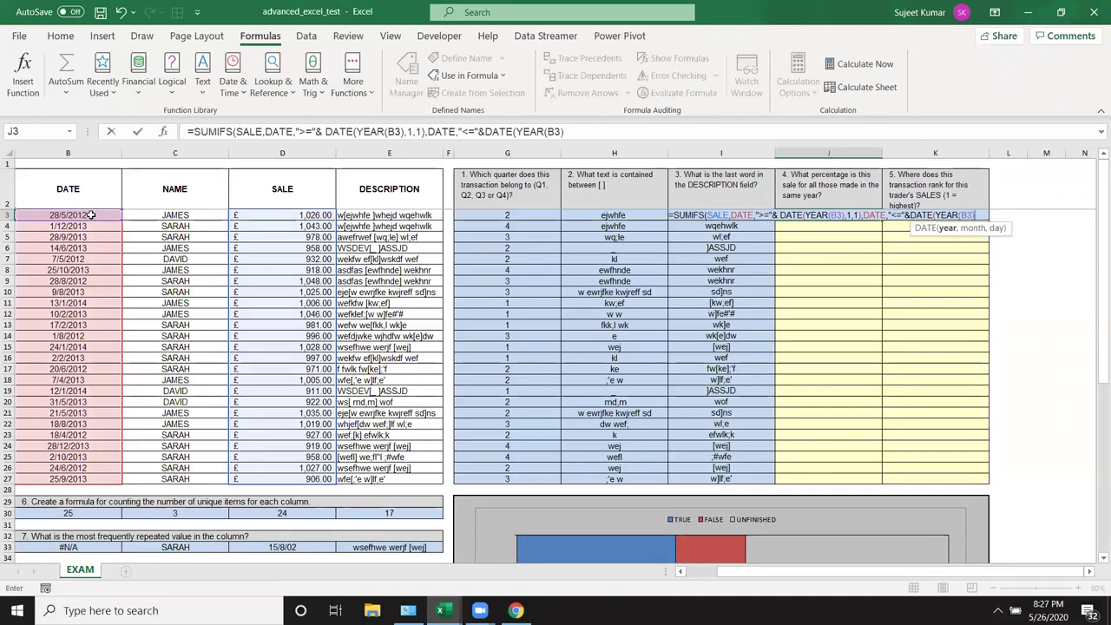
pyautogui.write(',')
pyautogui.write('12,')
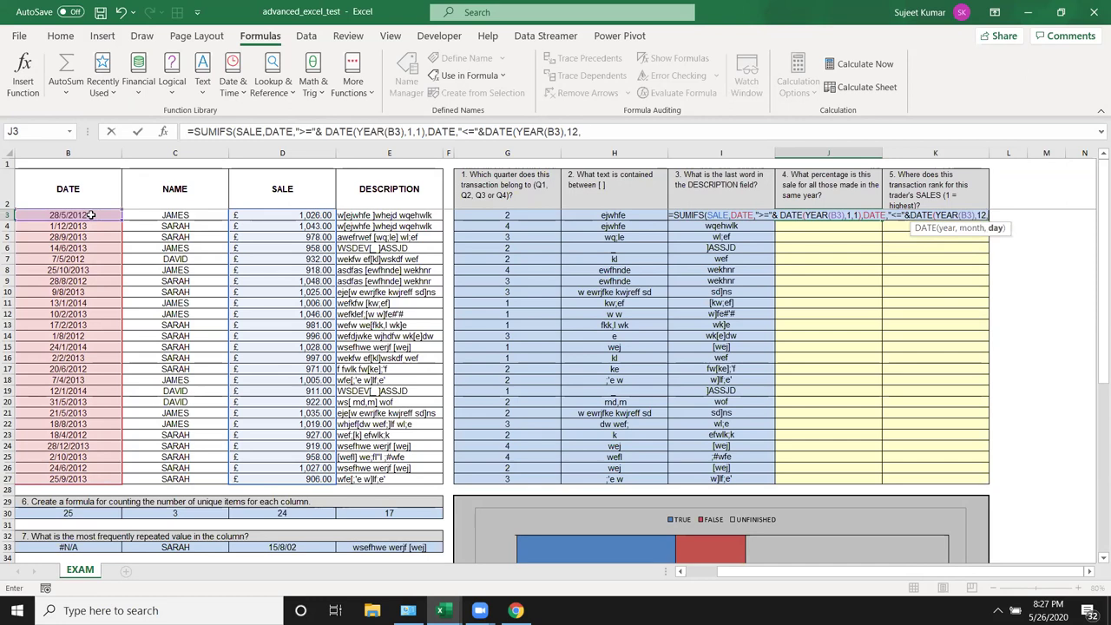
pyautogui.write('31')
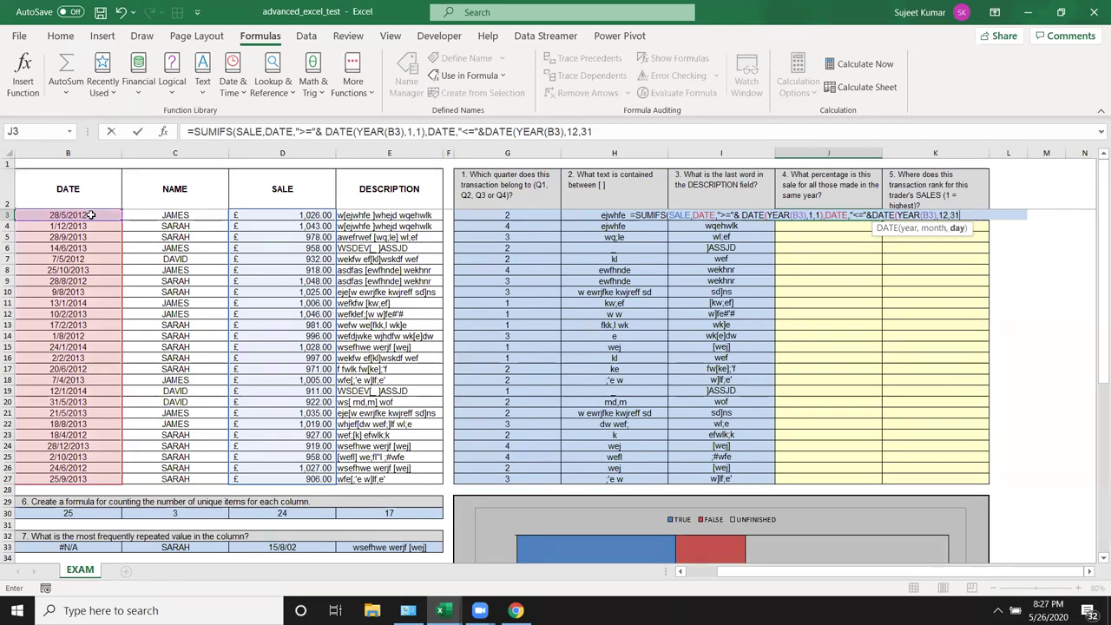
pyautogui.write(')')
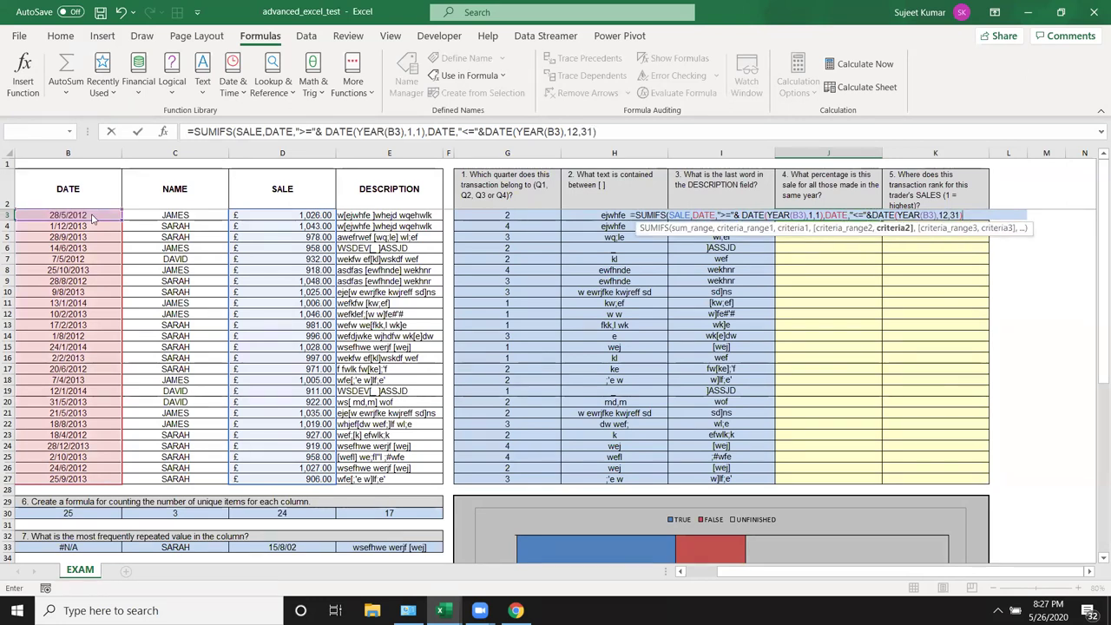
# Enter the SUMIFS formula, which returns 13576, then reselect J3 and select dates B3:B25
pyautogui.press('Return')
pyautogui.press('Return')
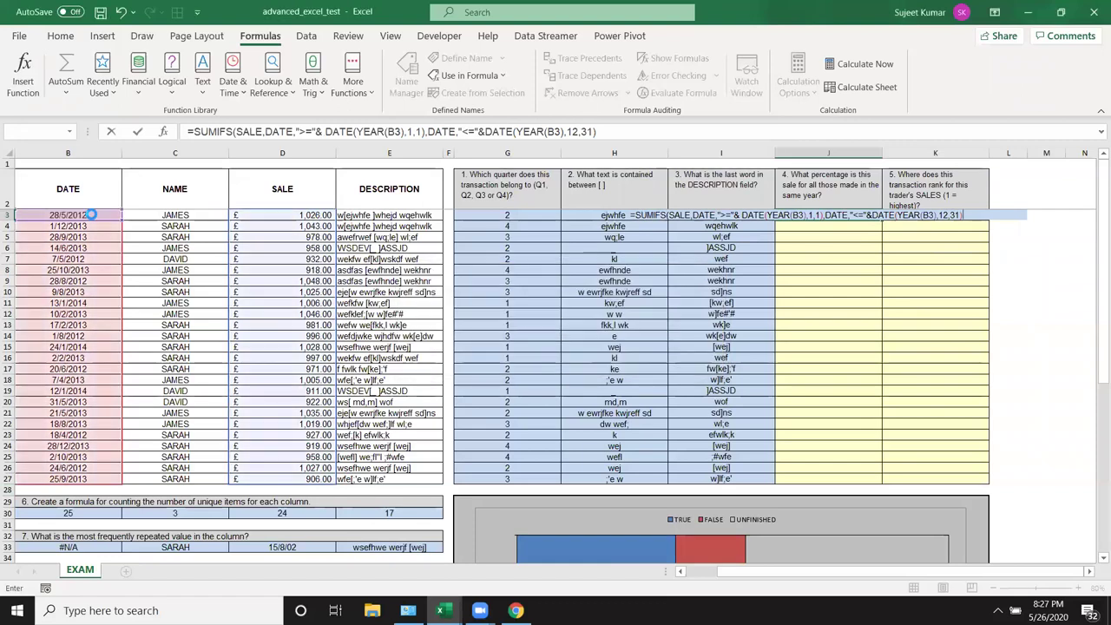
pyautogui.press('Up')
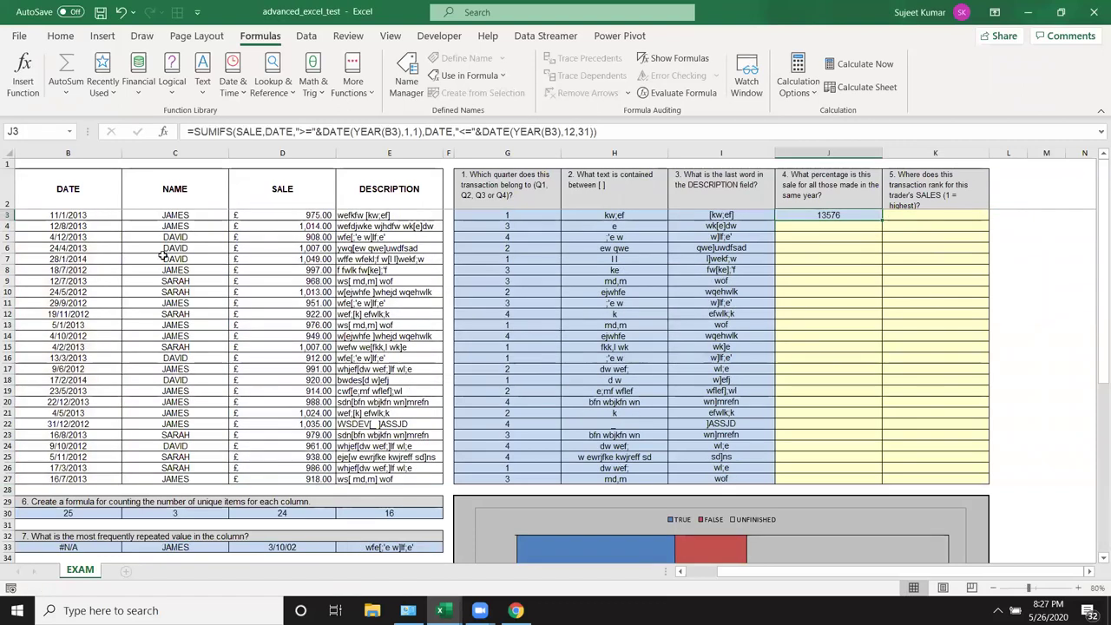
pyautogui.moveTo(95, 215); pyautogui.dragTo(92, 456)
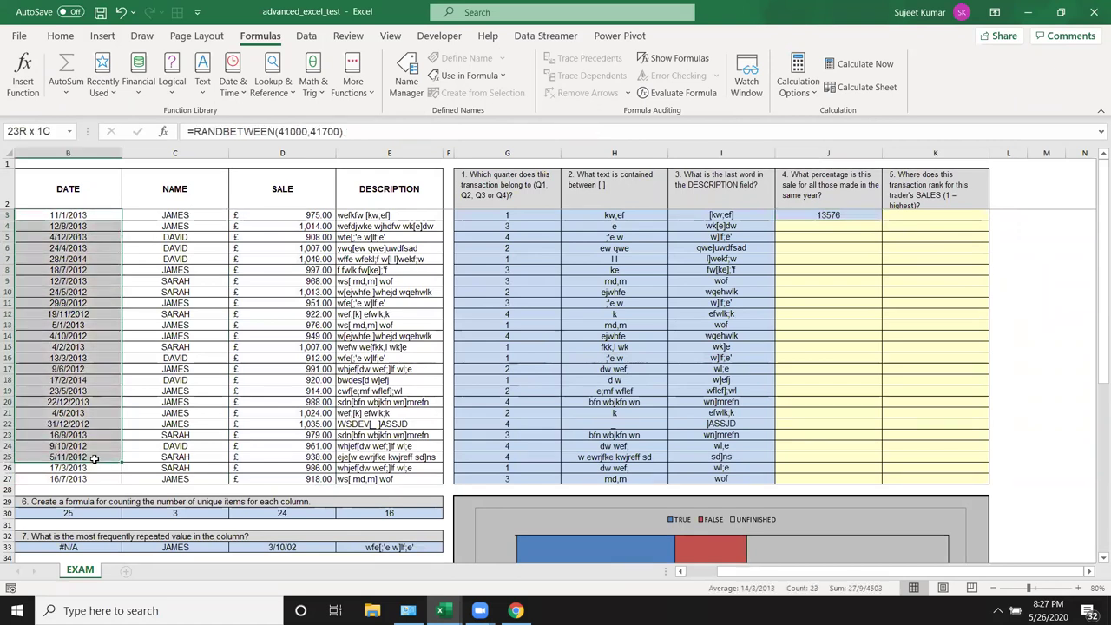
# Prefix J3's SUMIFS with D3/ so J3 shows the sale's share of 0.08
pyautogui.click(786, 215)
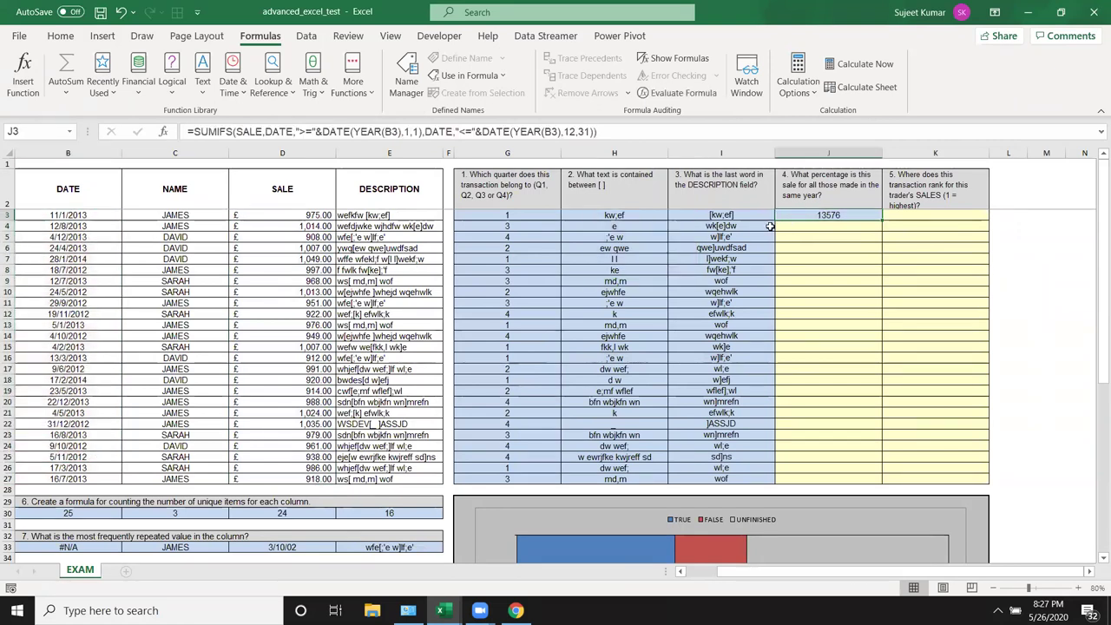
pyautogui.click(190, 131)
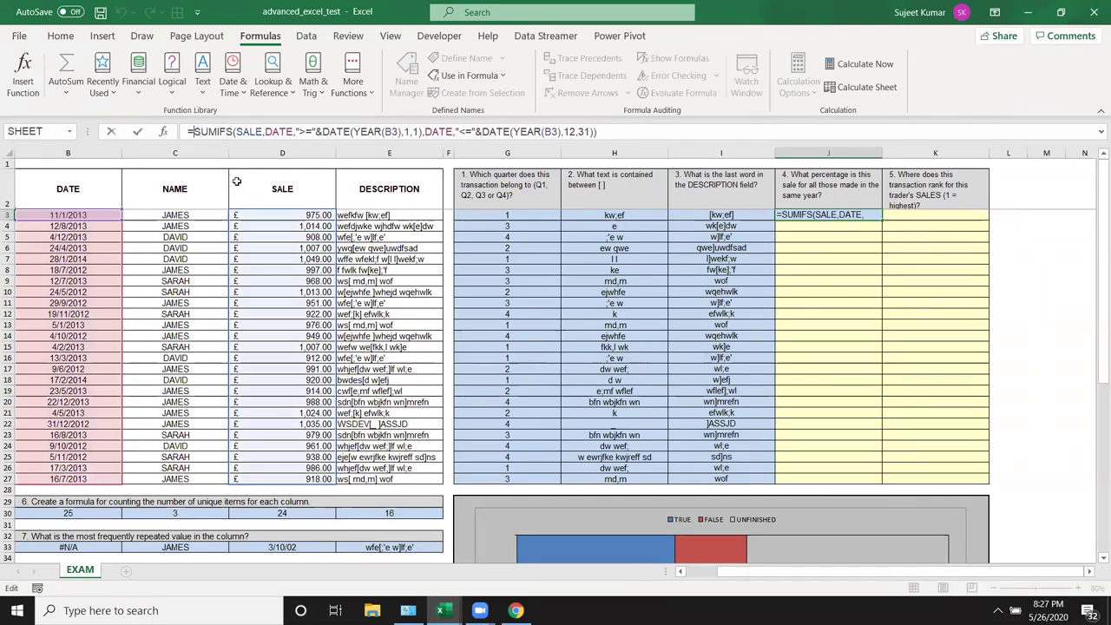
pyautogui.click(293, 213)
pyautogui.write('/')
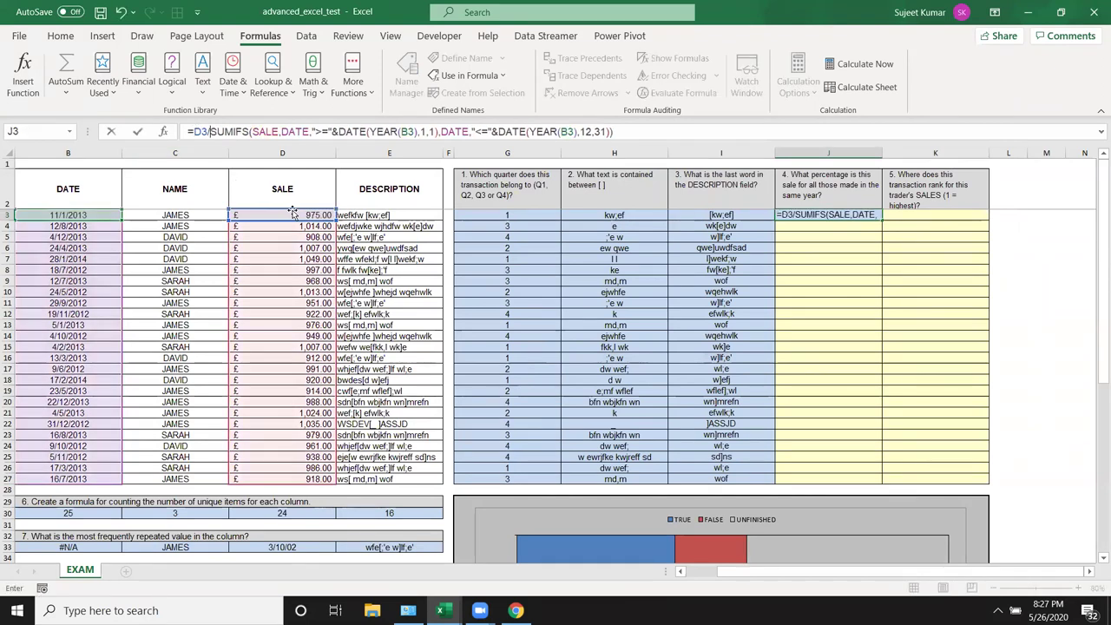
pyautogui.hotkey('ctrl', 'Return')
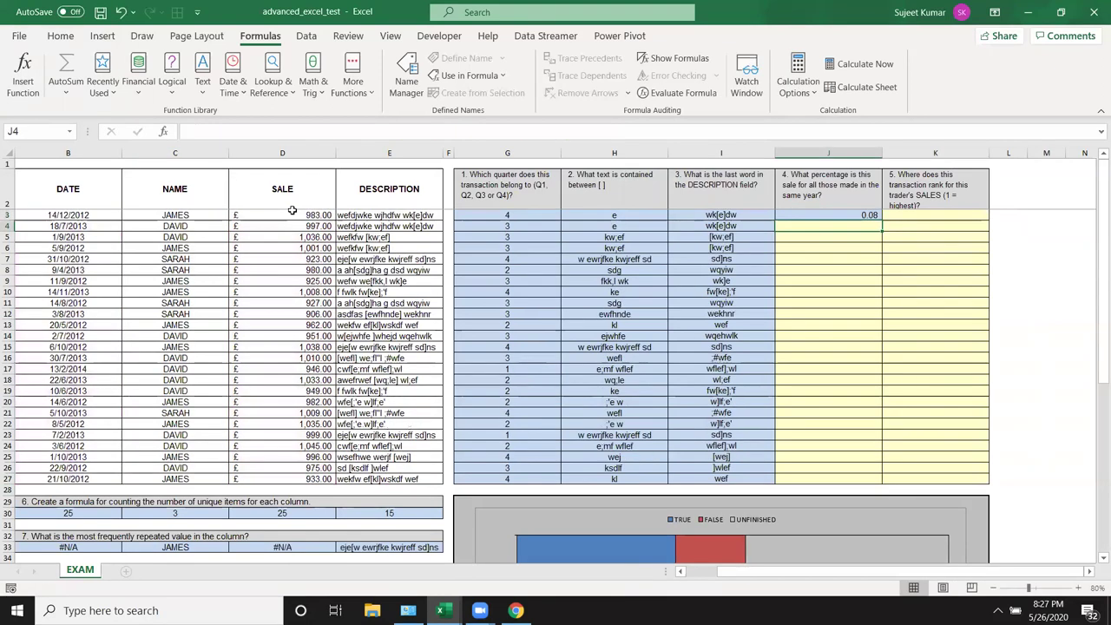
pyautogui.click(60, 35)
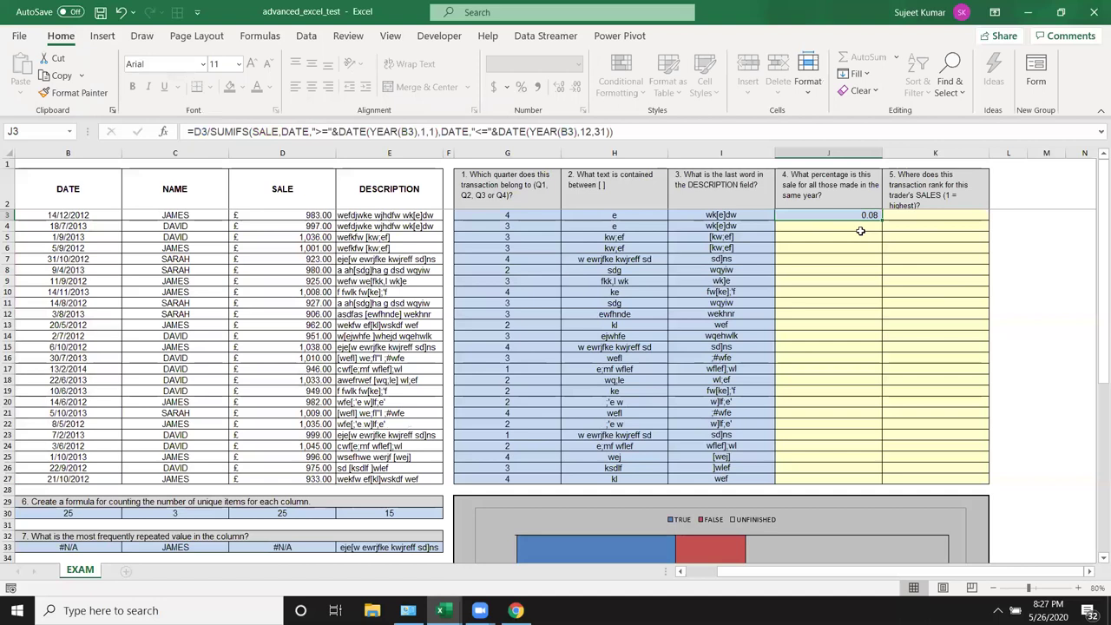
pyautogui.click(864, 236)
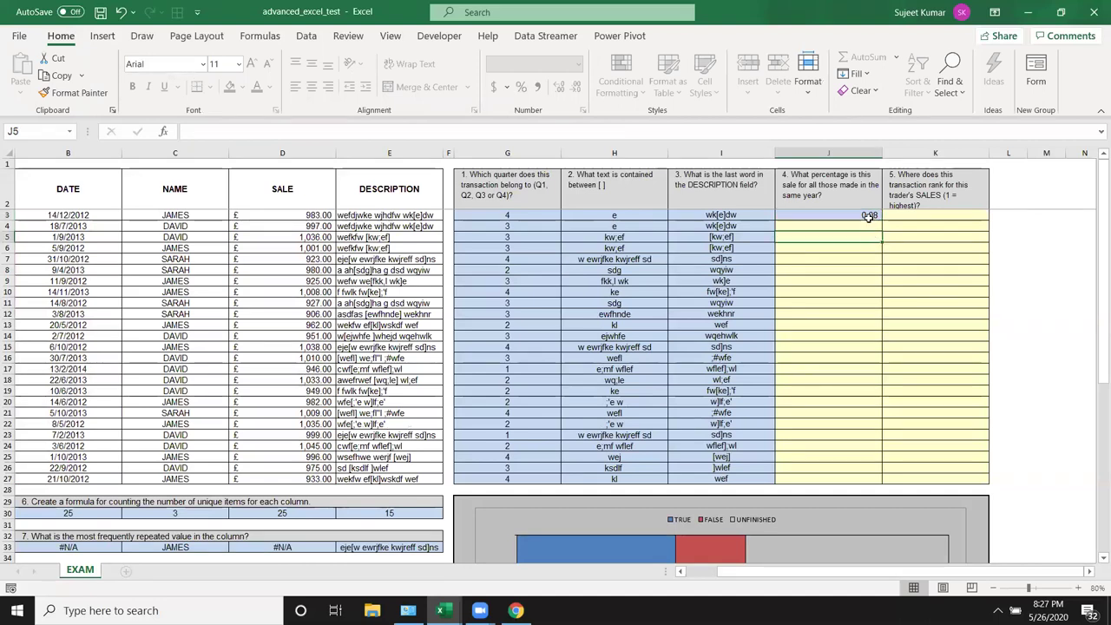
pyautogui.click(867, 217)
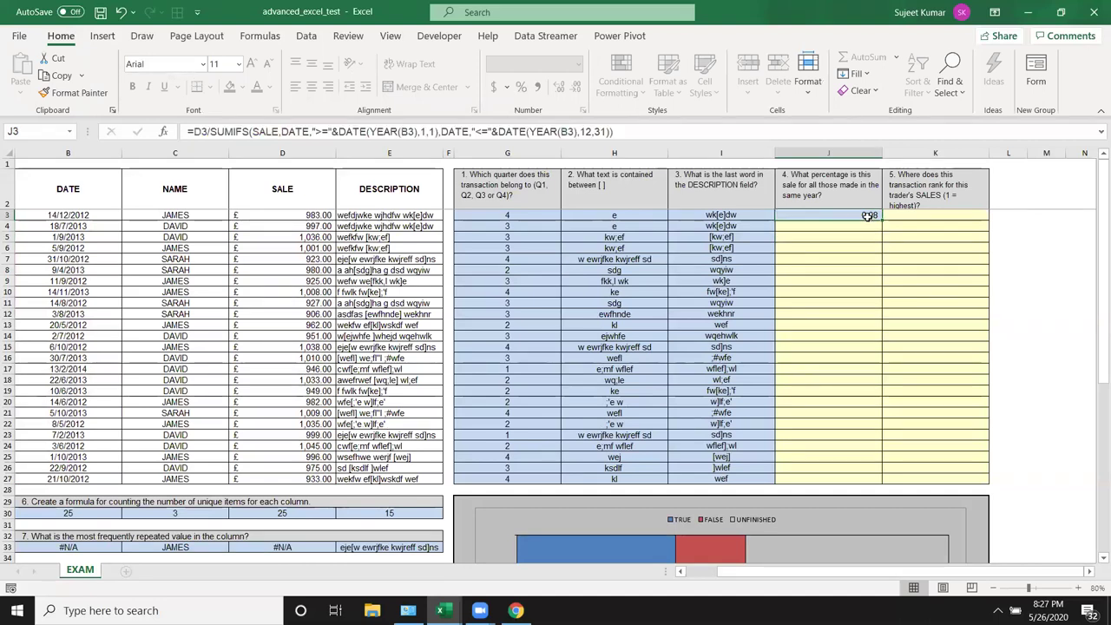
pyautogui.rightClick(76, 571)
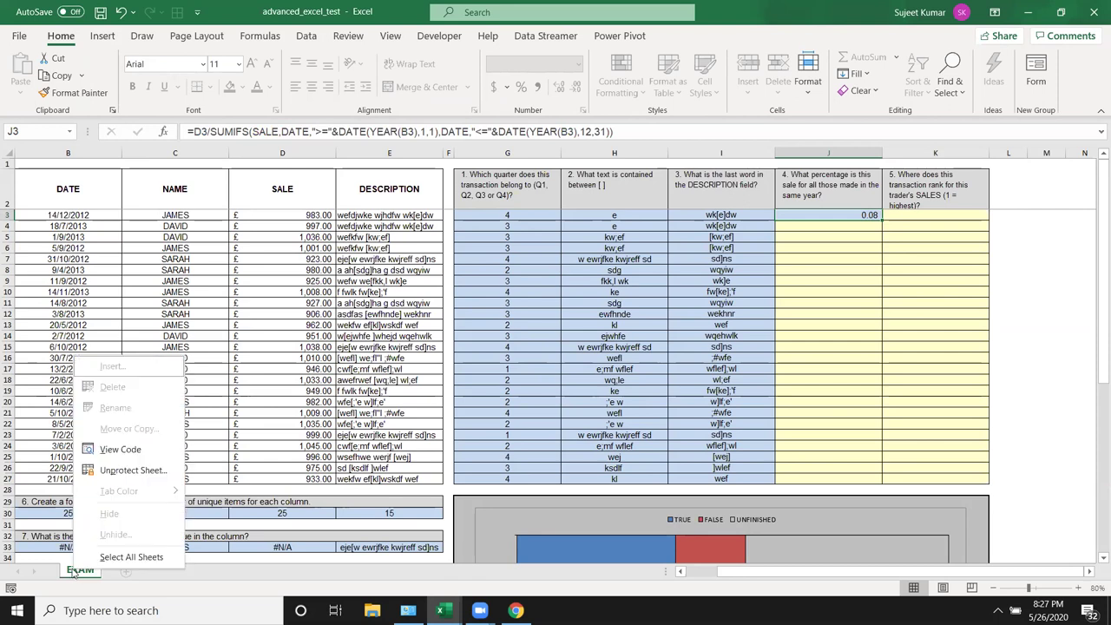
pyautogui.click(104, 477)
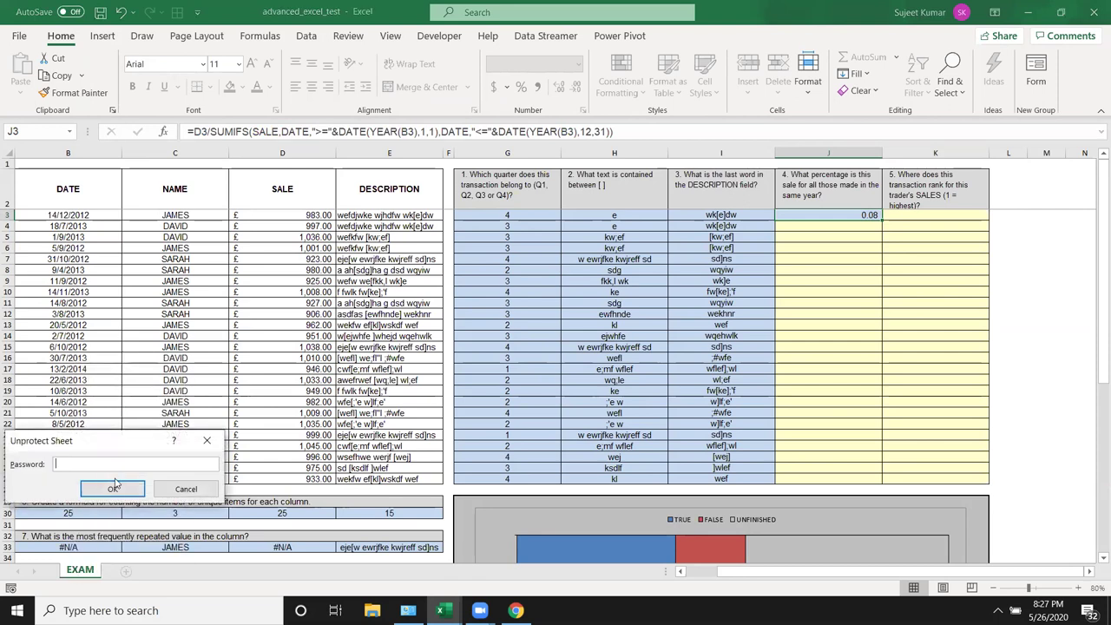
pyautogui.click(116, 487)
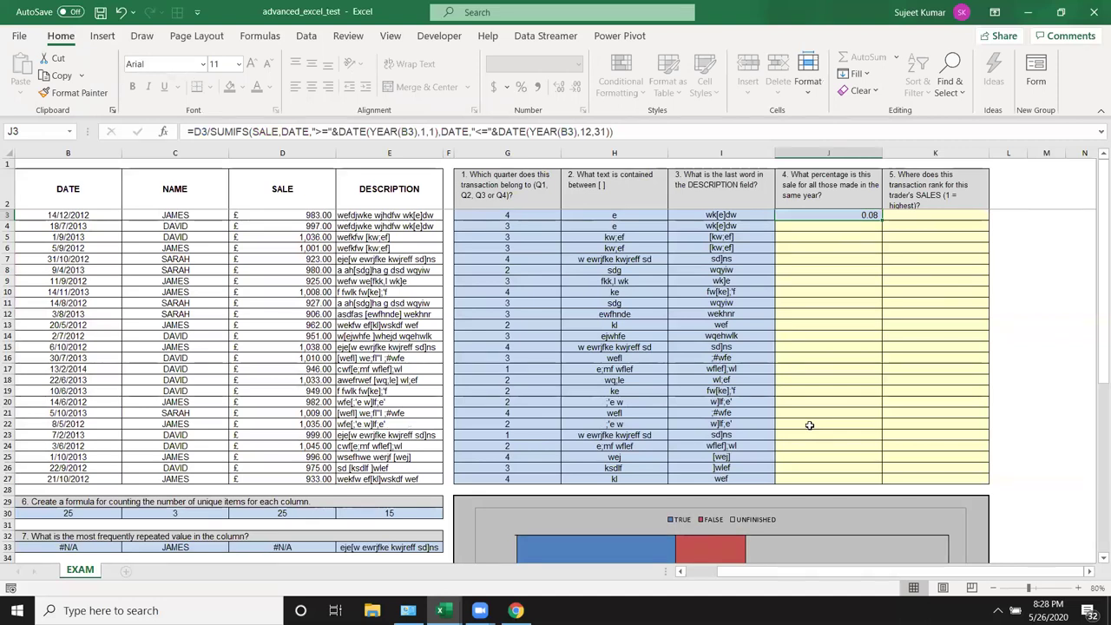
pyautogui.click(515, 610)
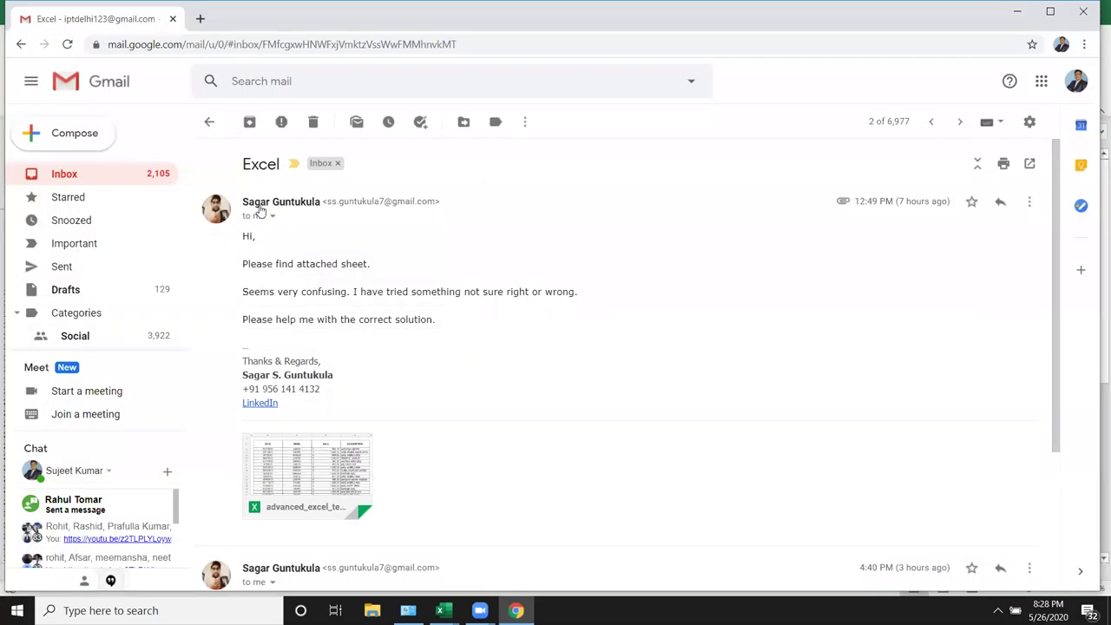
pyautogui.hotkey('alt', 'Tab')
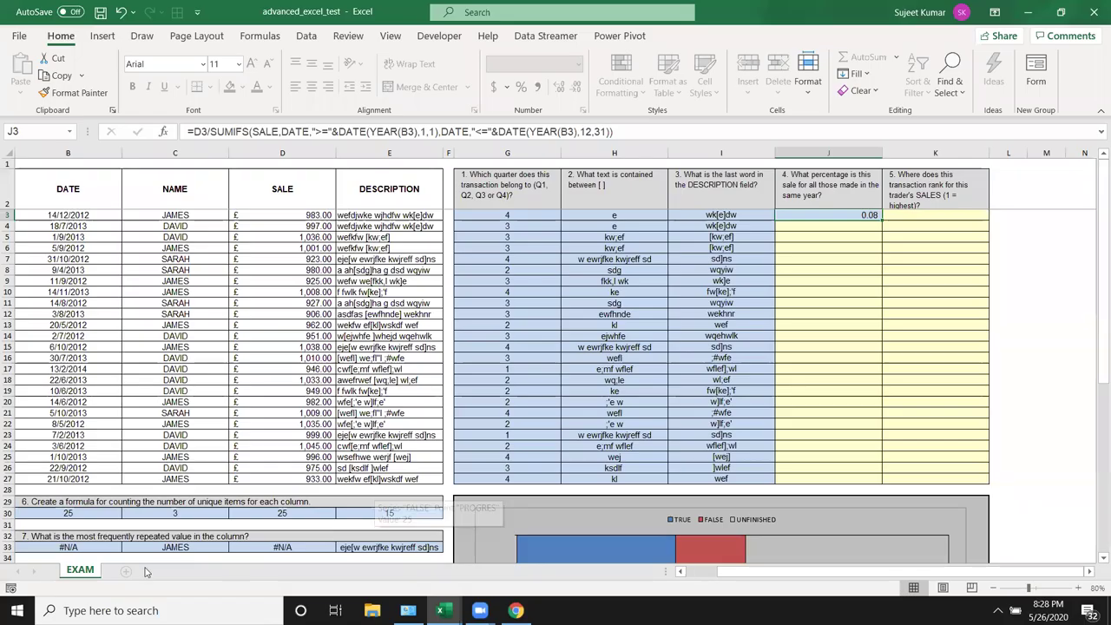
pyautogui.scroll(-6, 217, 390)
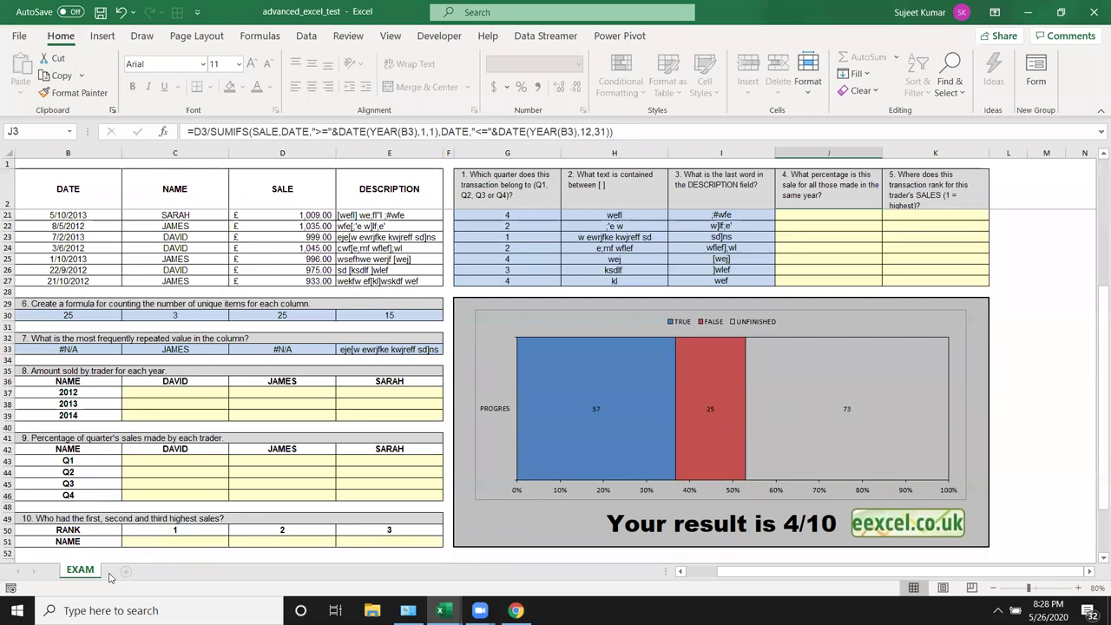
pyautogui.scroll(-4, 110, 577)
pyautogui.scroll(3, 109, 577)
pyautogui.scroll(3, 110, 577)
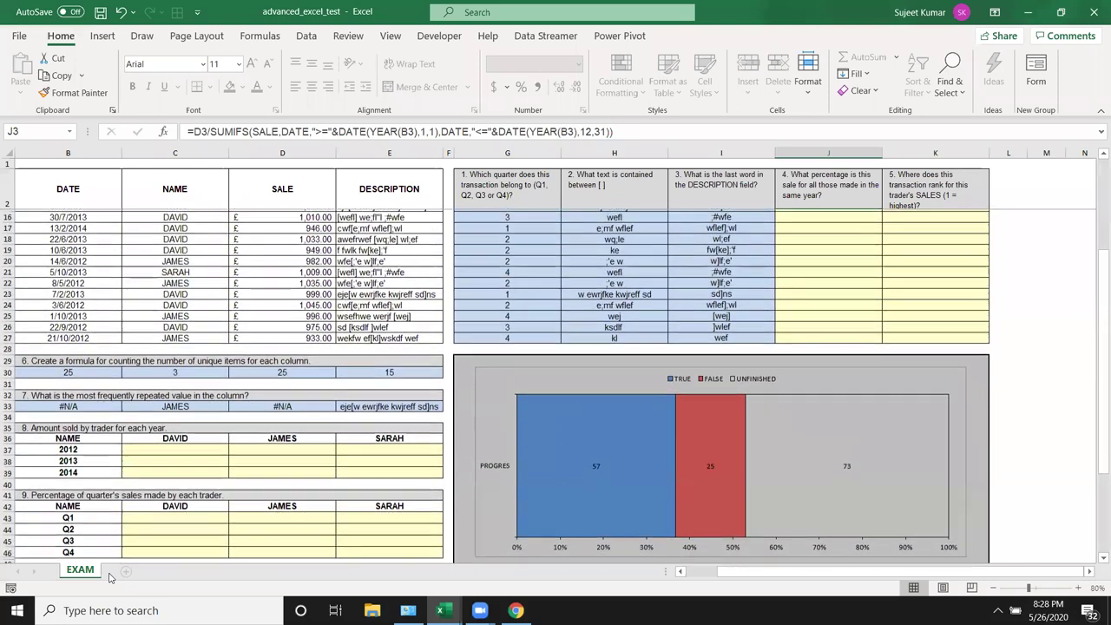
pyautogui.scroll(4, 109, 577)
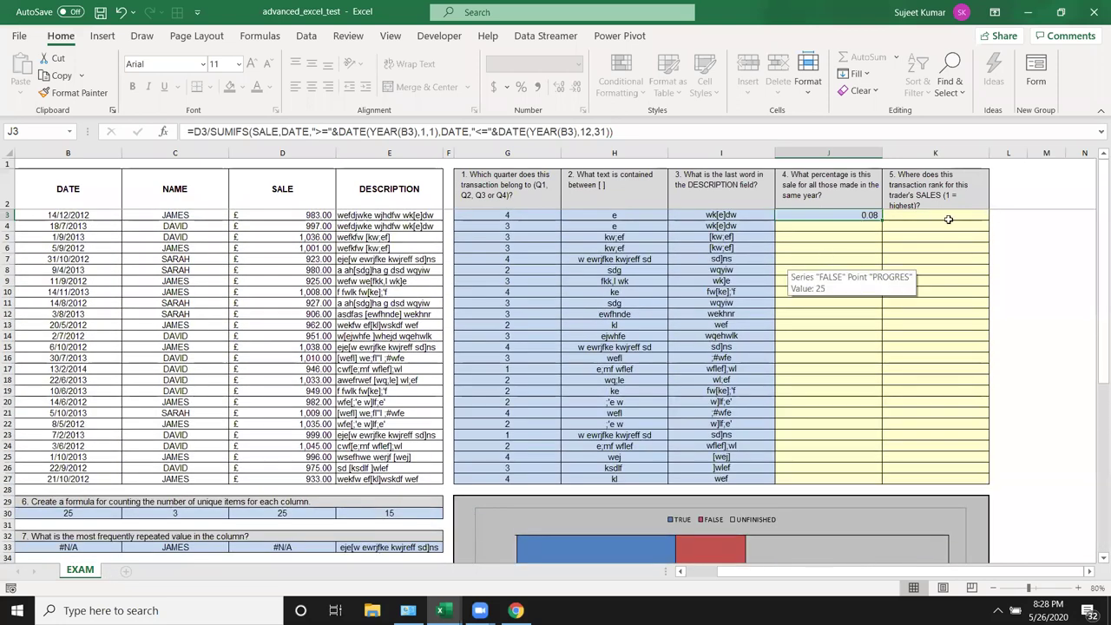
pyautogui.moveTo(948, 220); pyautogui.dragTo(935, 347)
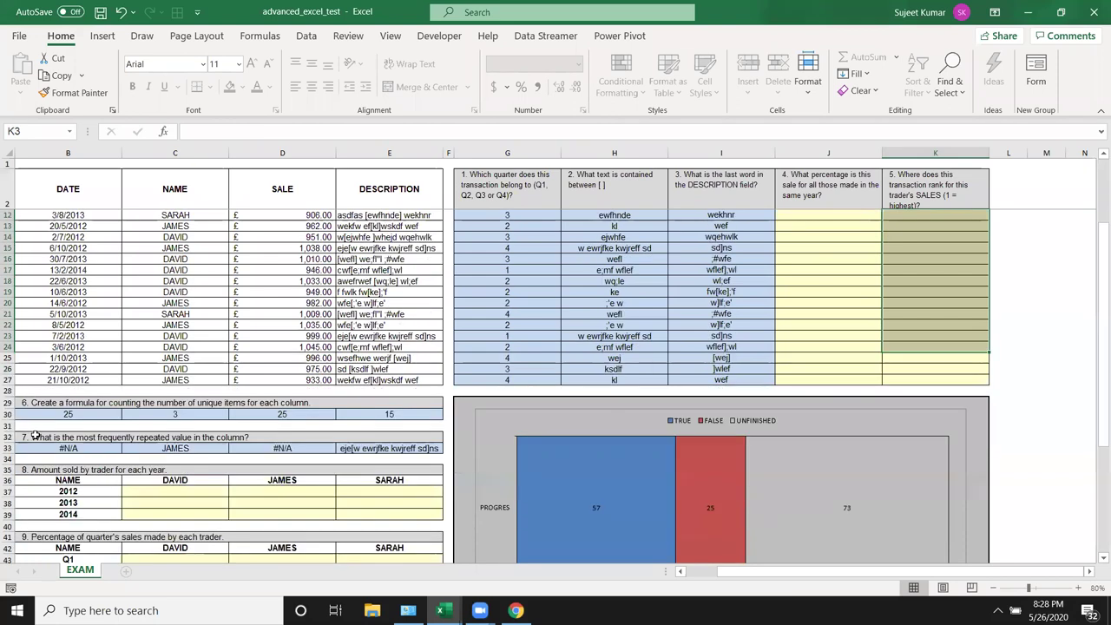
pyautogui.moveTo(40, 415); pyautogui.dragTo(367, 415)
pyautogui.scroll(-3, 295, 423)
pyautogui.moveTo(103, 396)
pyautogui.mouseDown()
pyautogui.moveTo(103, 406)
pyautogui.moveTo(393, 416)
pyautogui.mouseUp()
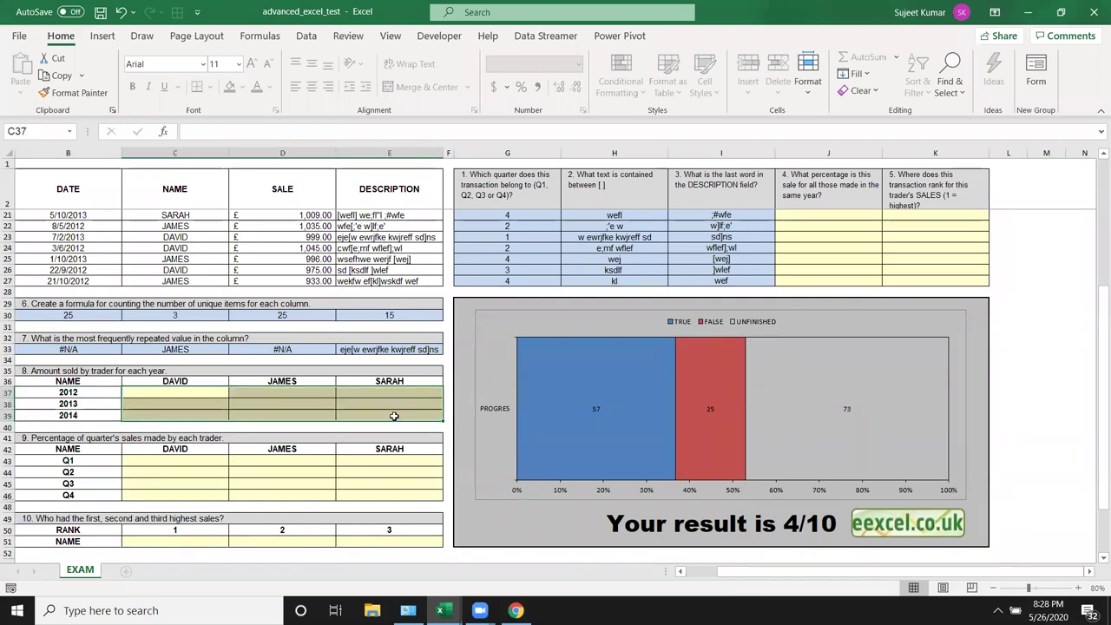
pyautogui.scroll(4, 393, 416)
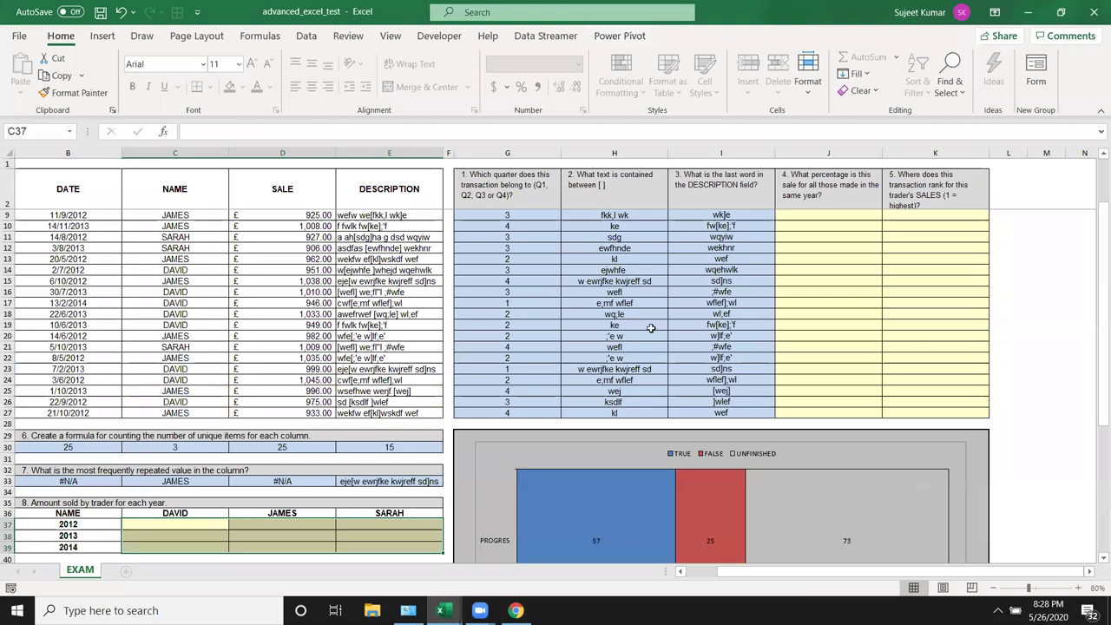
pyautogui.scroll(-4, 643, 345)
pyautogui.scroll(-3, 643, 345)
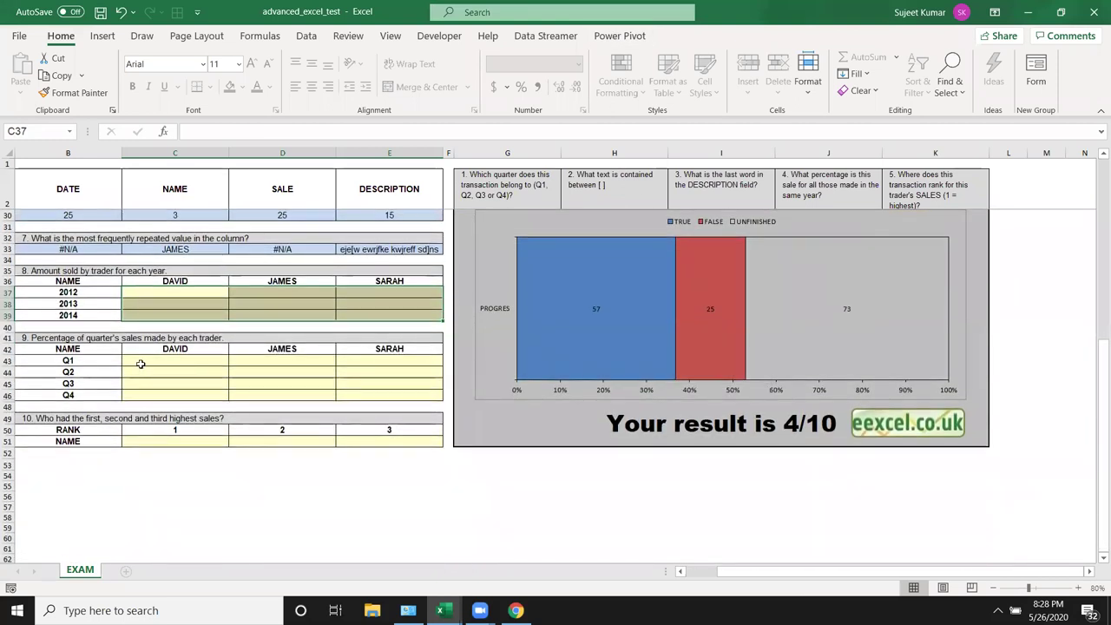
pyautogui.moveTo(140, 364); pyautogui.dragTo(375, 394)
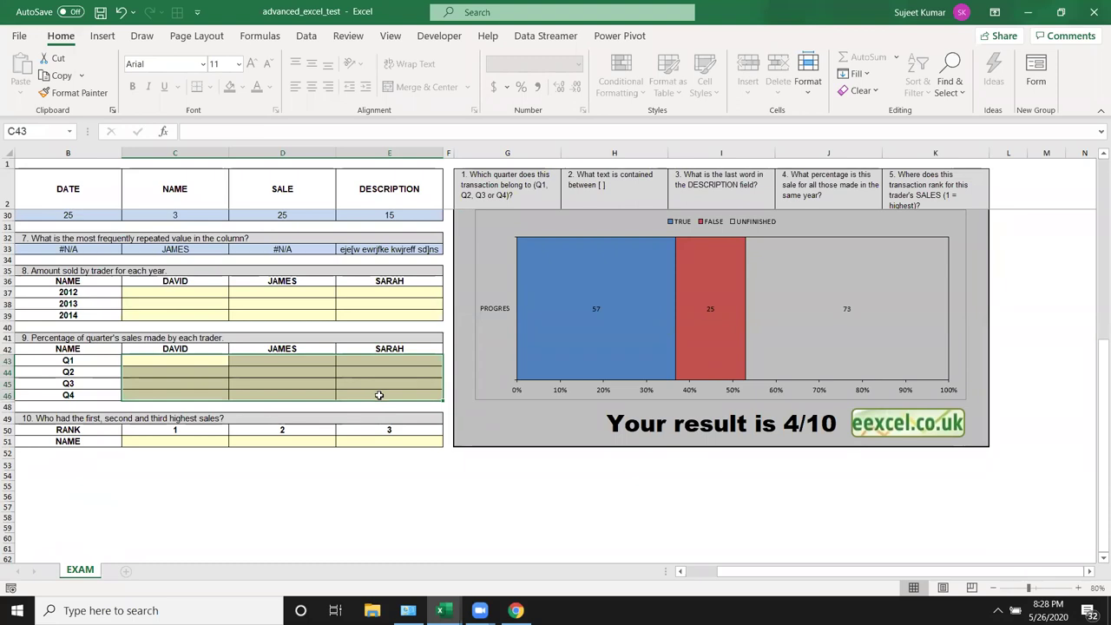
pyautogui.scroll(3, 362, 411)
pyautogui.scroll(5, 309, 451)
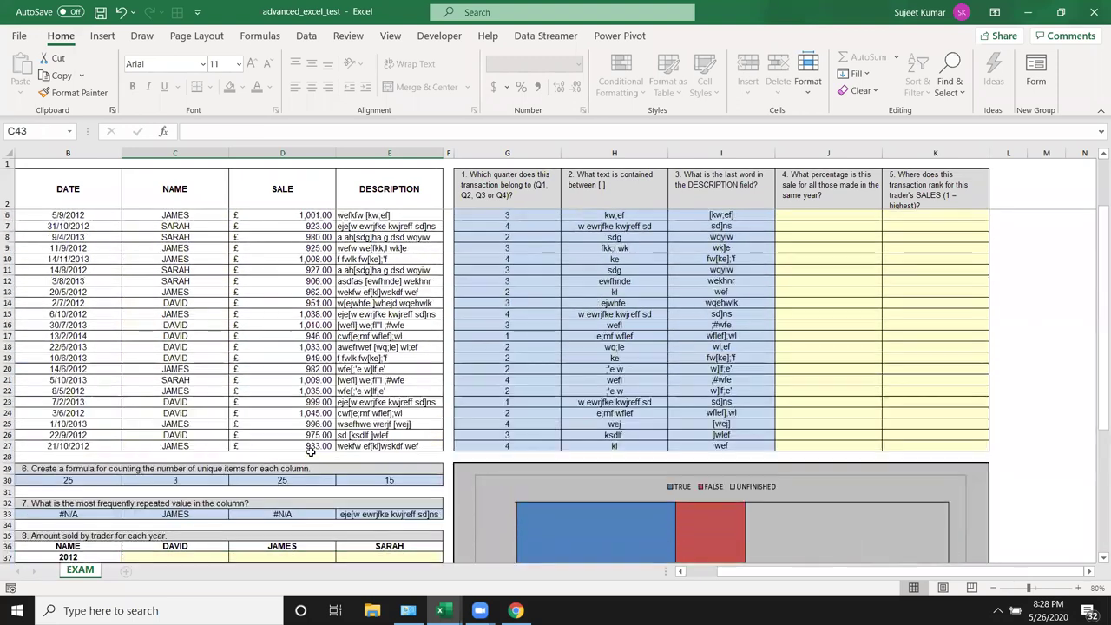
pyautogui.scroll(1, 310, 451)
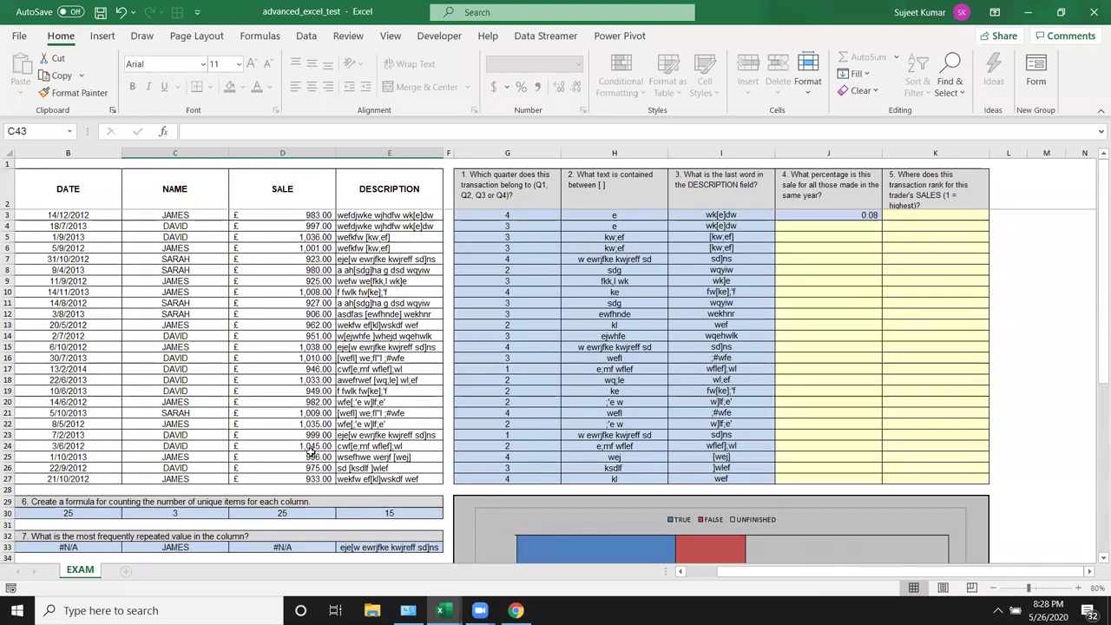
pyautogui.click(833, 214)
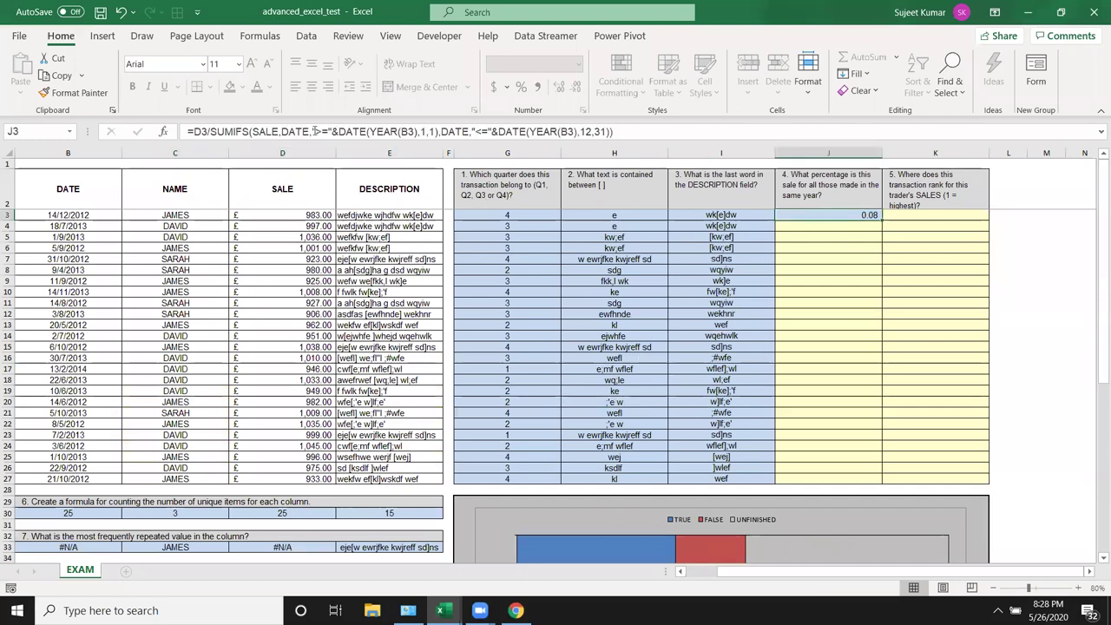
pyautogui.scroll(-3, 304, 350)
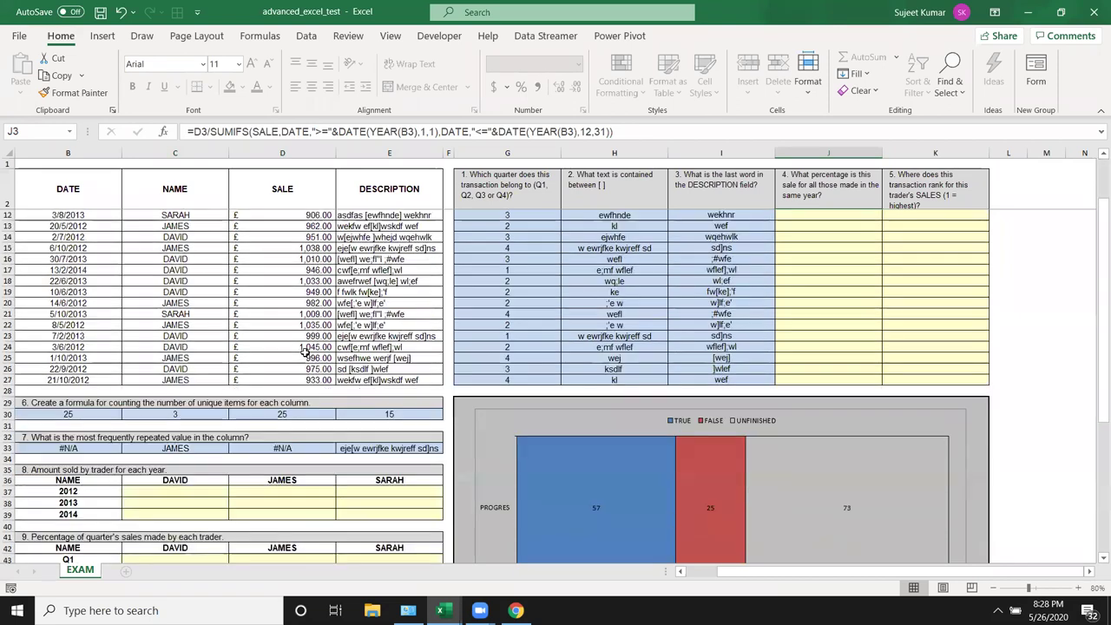
pyautogui.scroll(-5, 303, 350)
pyautogui.scroll(-2, 303, 350)
pyautogui.scroll(5, 304, 352)
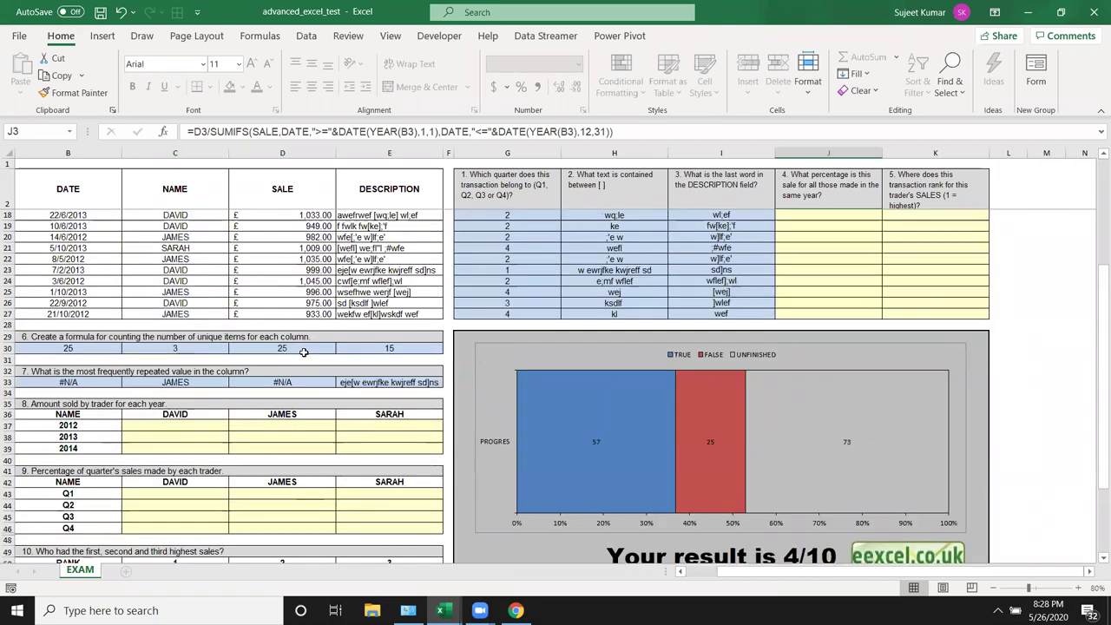
pyautogui.scroll(5, 304, 351)
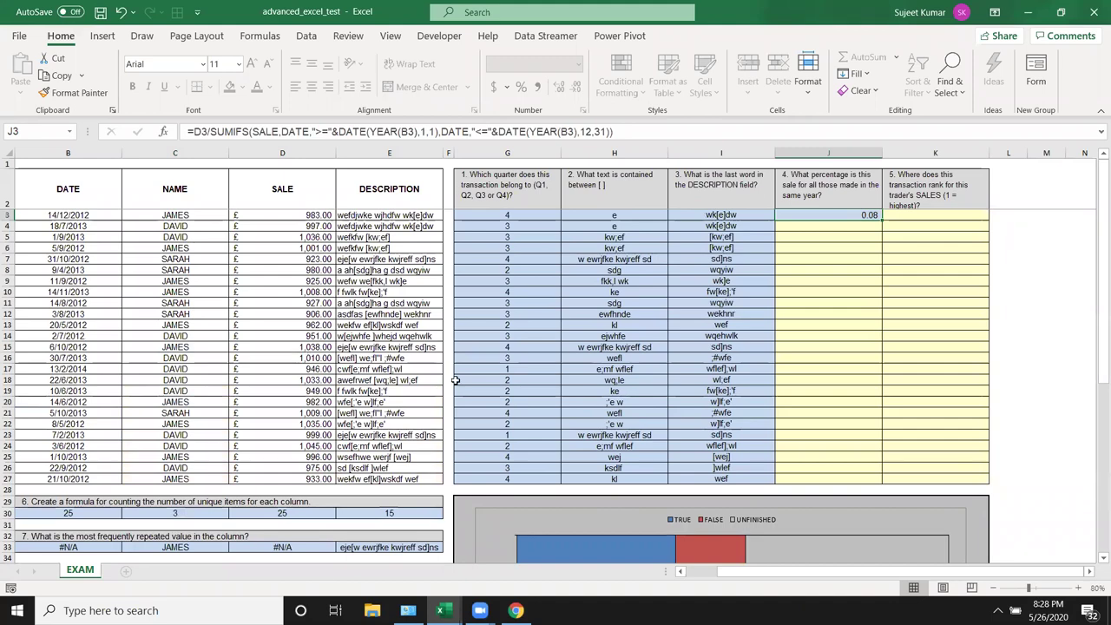
pyautogui.click(515, 610)
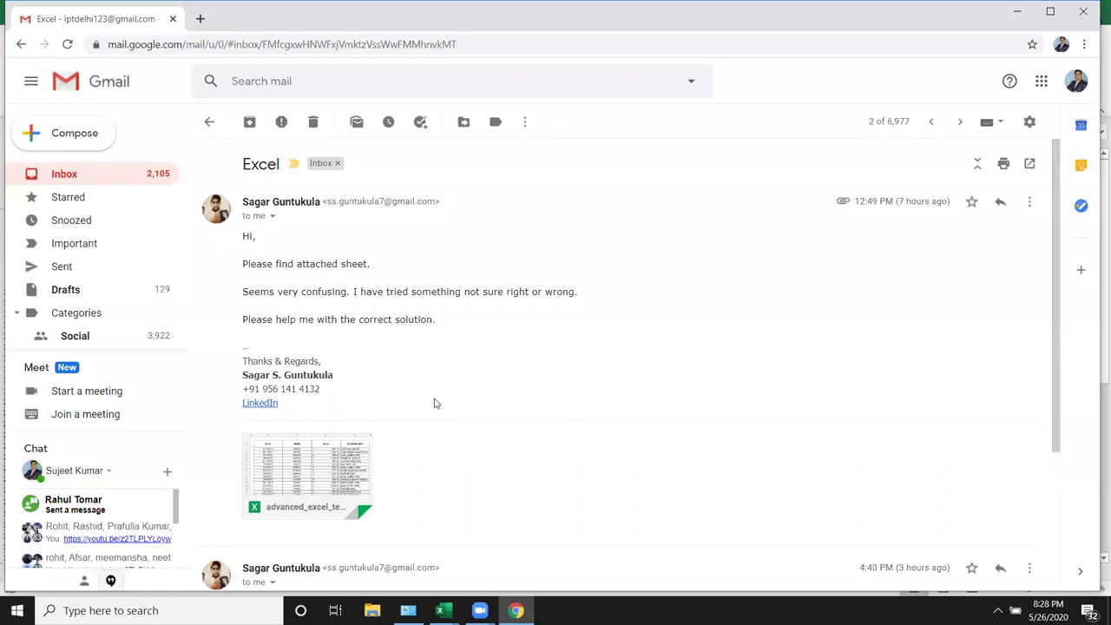
pyautogui.hotkey('alt', 'Tab')
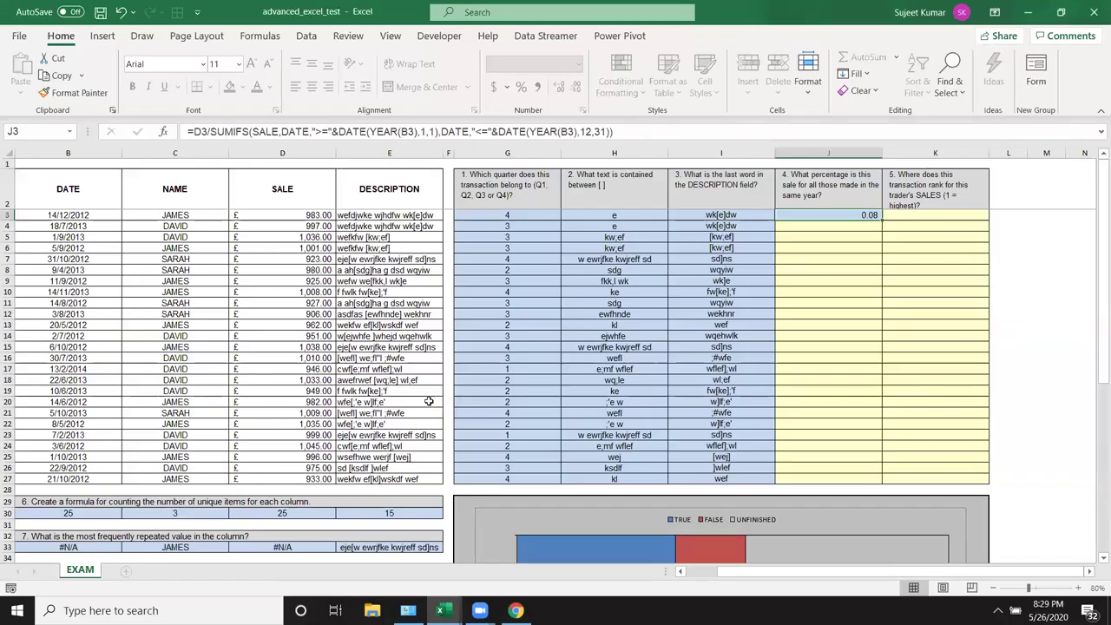
# Regenerate the random sales data with F9, then review and re-enter J3's SUMIFS formula, now 0.10
pyautogui.press('F9')
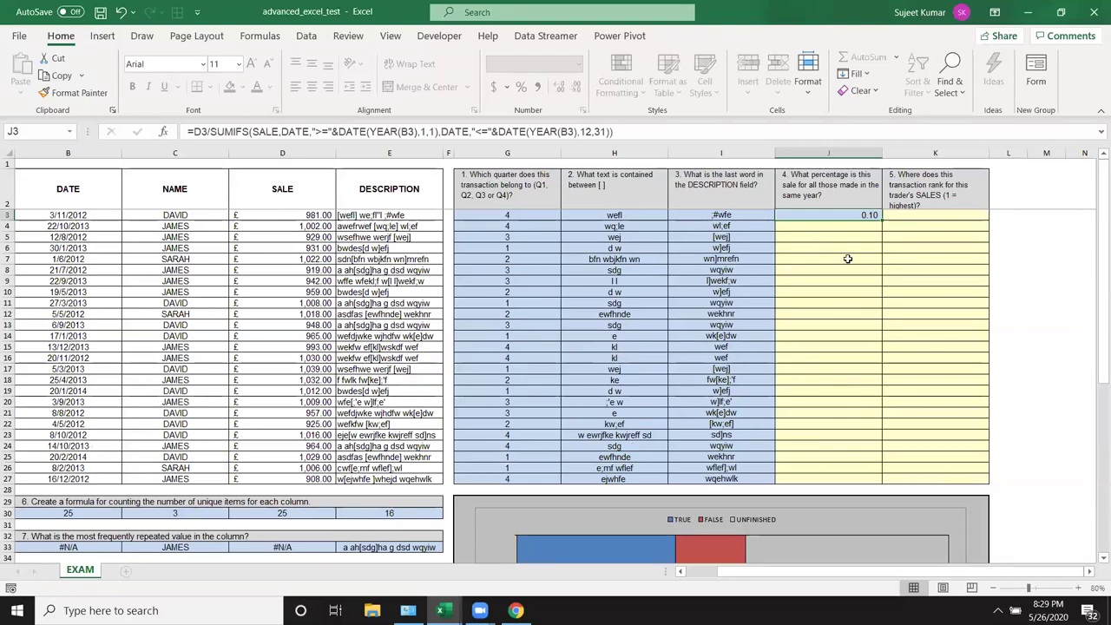
pyautogui.scroll(-2, 846, 259)
pyautogui.scroll(2, 843, 217)
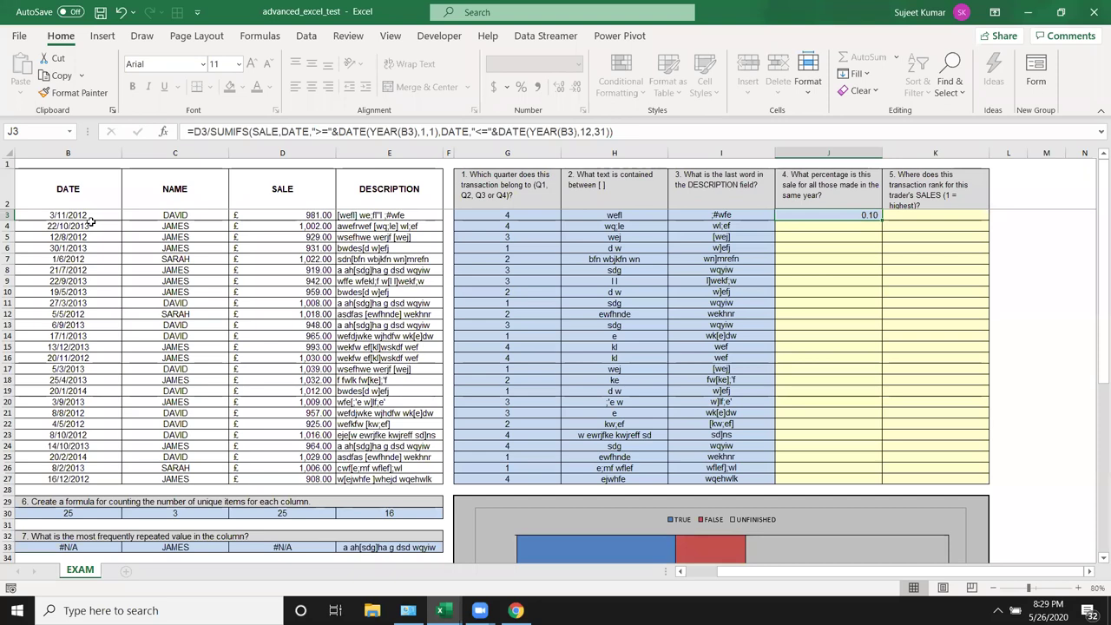
pyautogui.click(215, 131)
pyautogui.moveTo(371, 142); pyautogui.dragTo(622, 181)
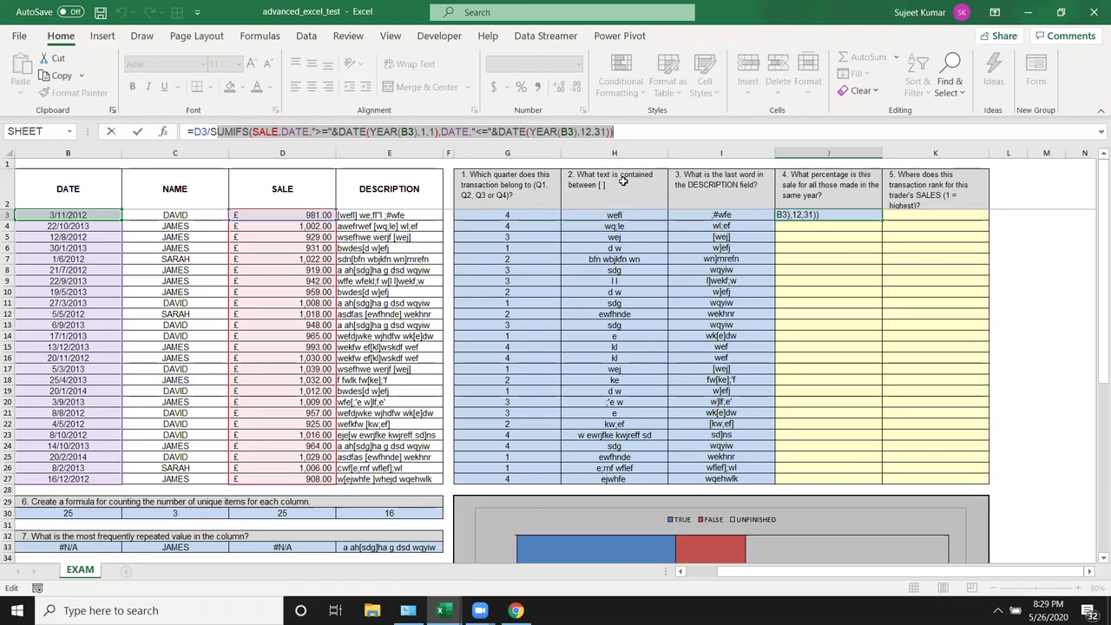
pyautogui.hotkey('ctrl', 'Return')
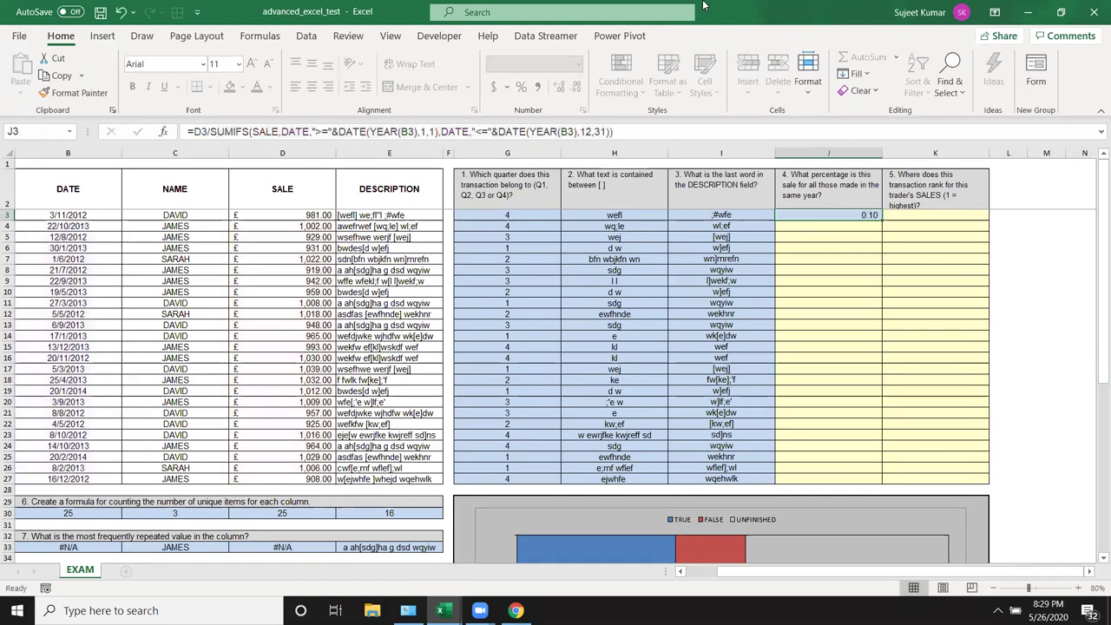